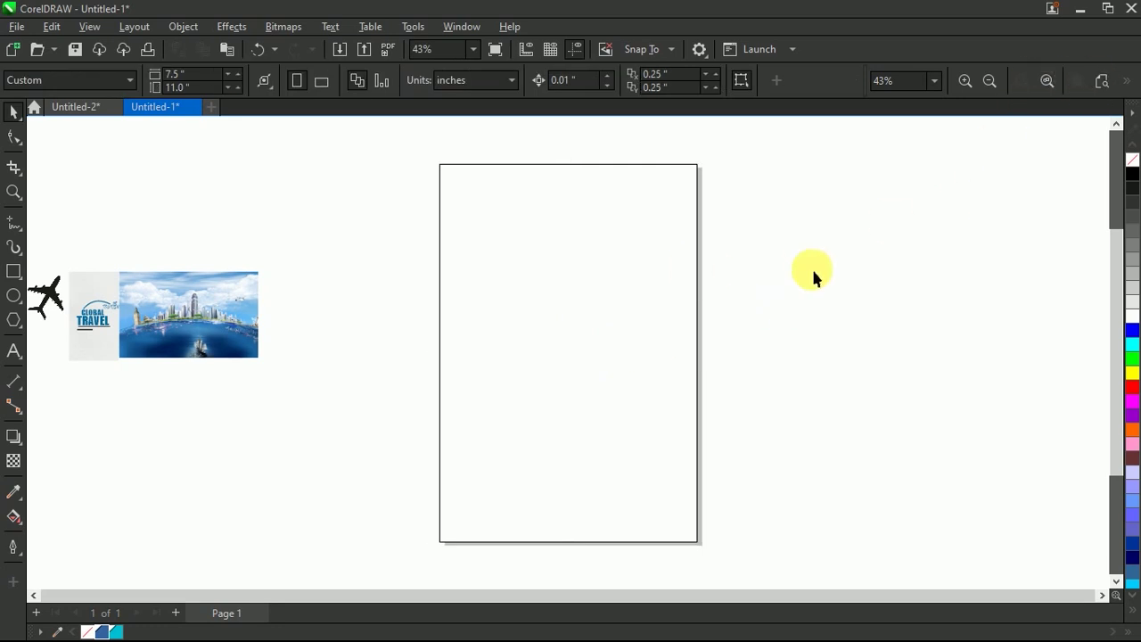
Draw a straight diagonal Freehand line about 7.5 by 8.25 inches from the page's lower left edge to its upper right edge.
click(12, 223)
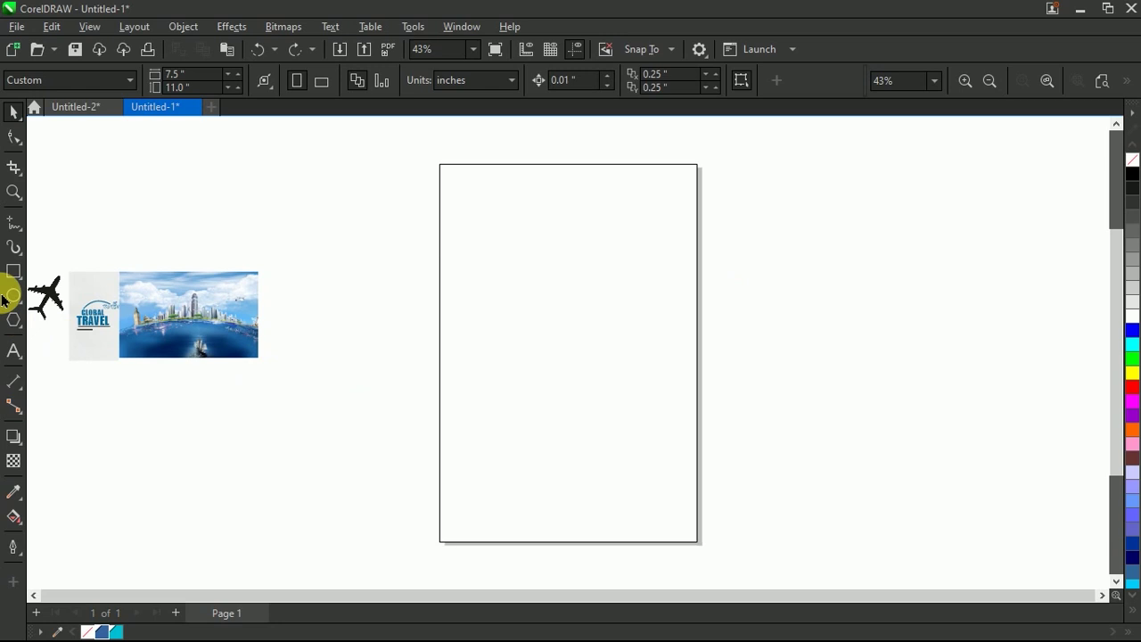
click(14, 222)
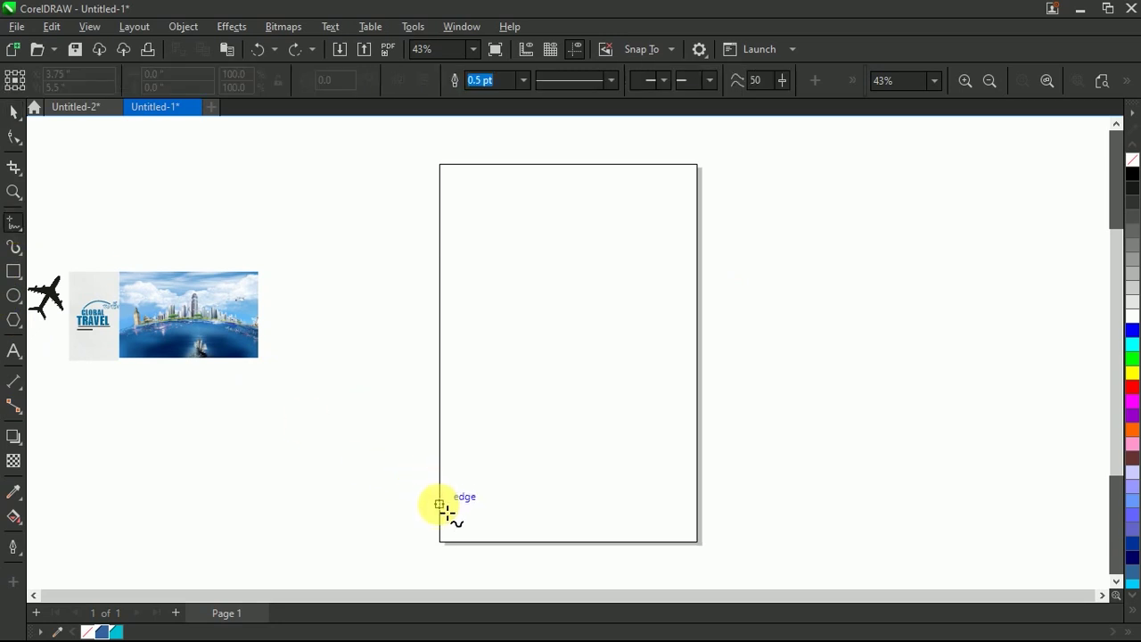
click(440, 503)
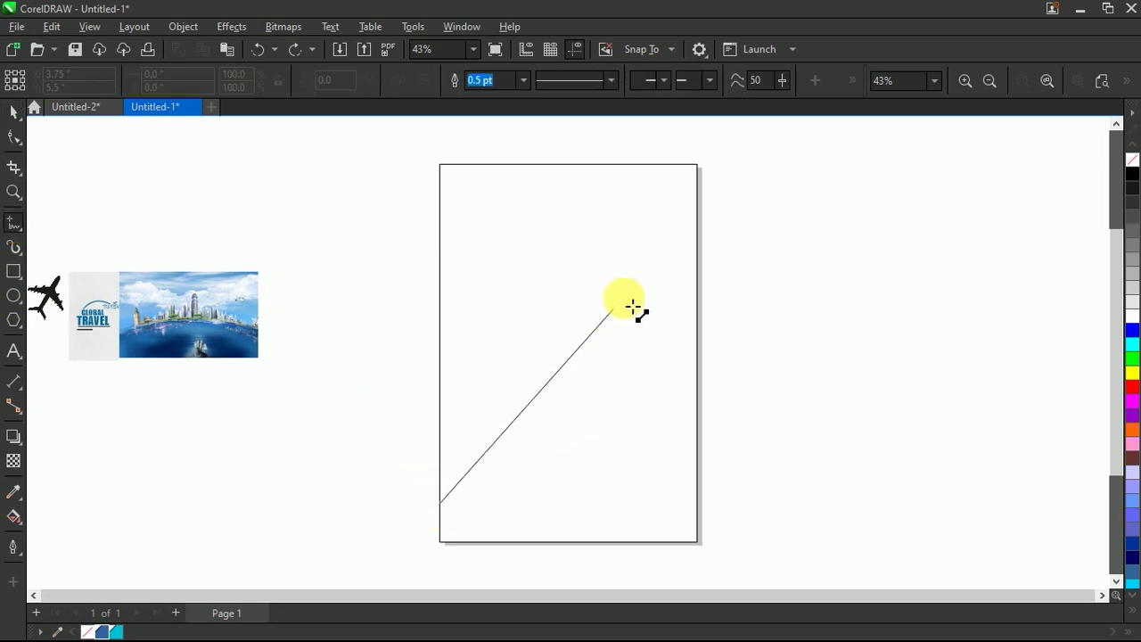
click(705, 228)
key(space)
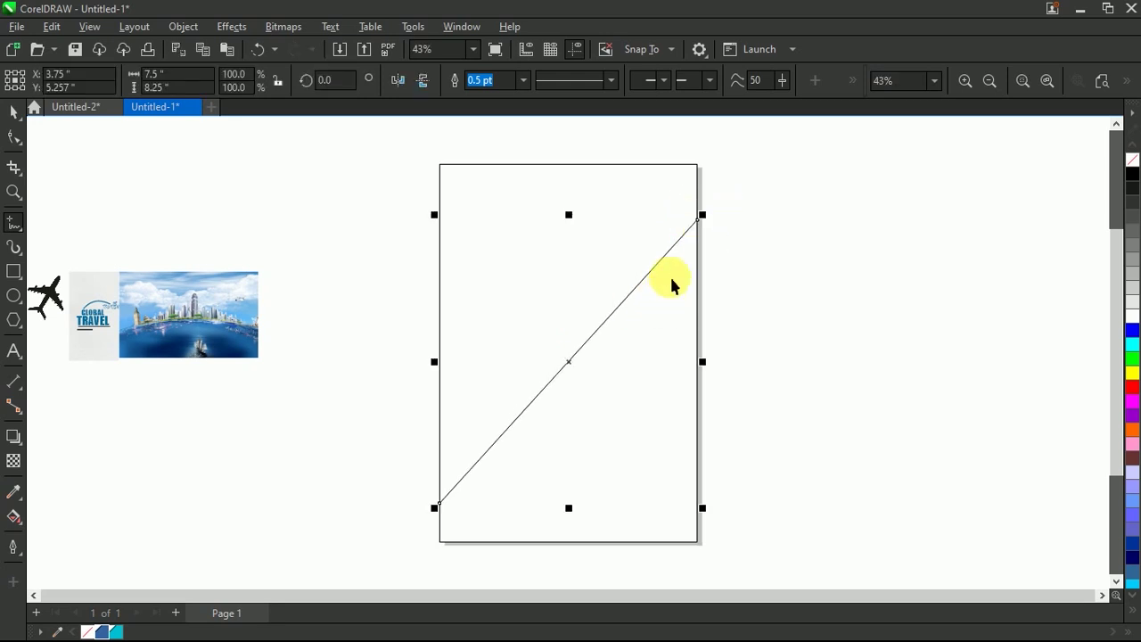
Enlarge the diagonal line to about 117.7% past both page edges and place a parallel copy above it through the page's top-right corner.
drag(715, 225, 739, 192)
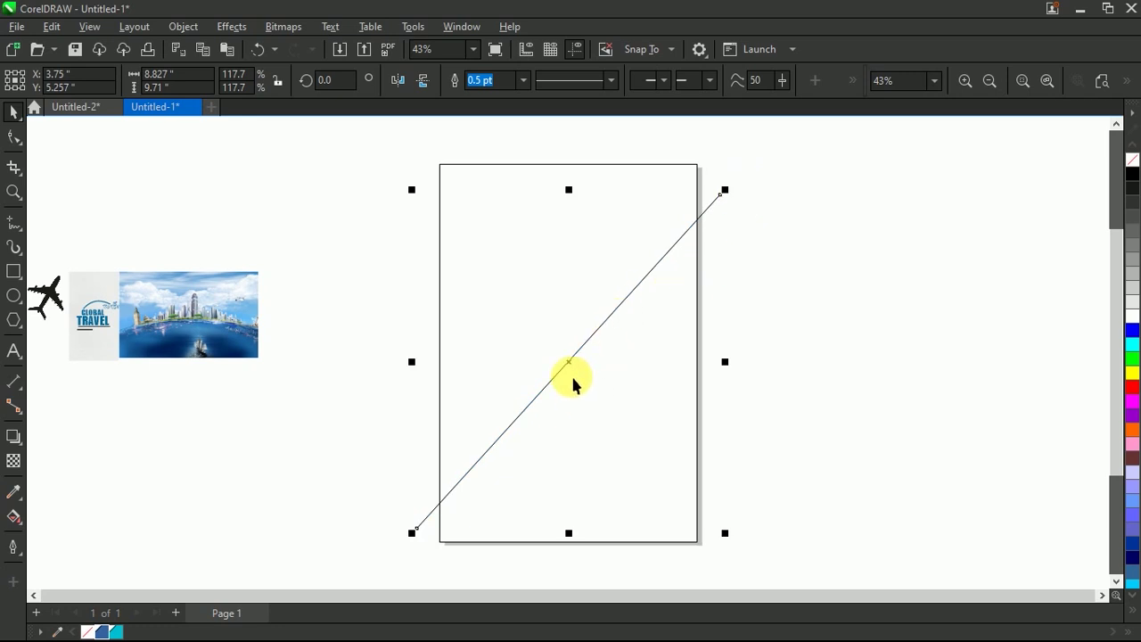
drag(577, 374, 532, 309)
click(774, 323)
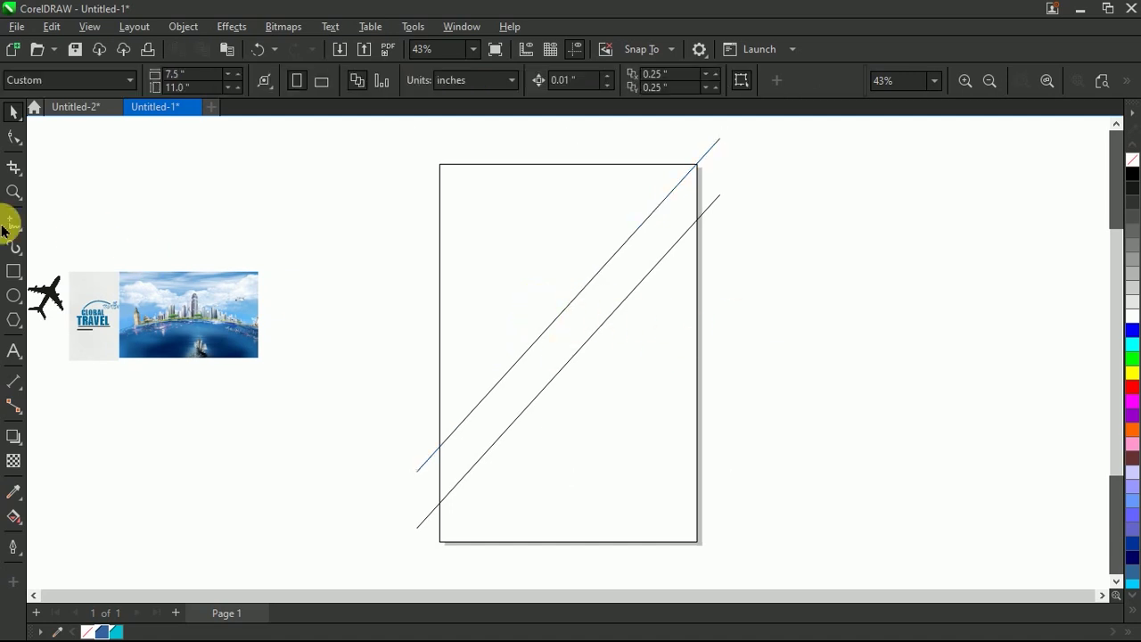
Draw a 3-Point Curve from the lower line's crossing with the right page edge to the middle of the upper line, bulging down-right.
drag(7, 228, 77, 247)
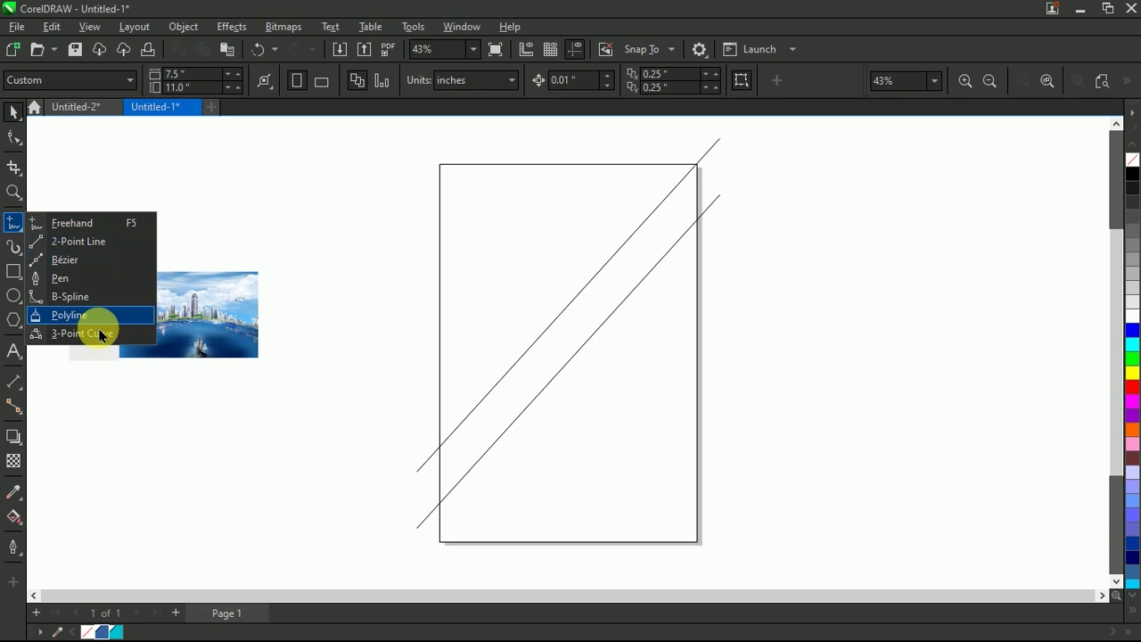
click(36, 335)
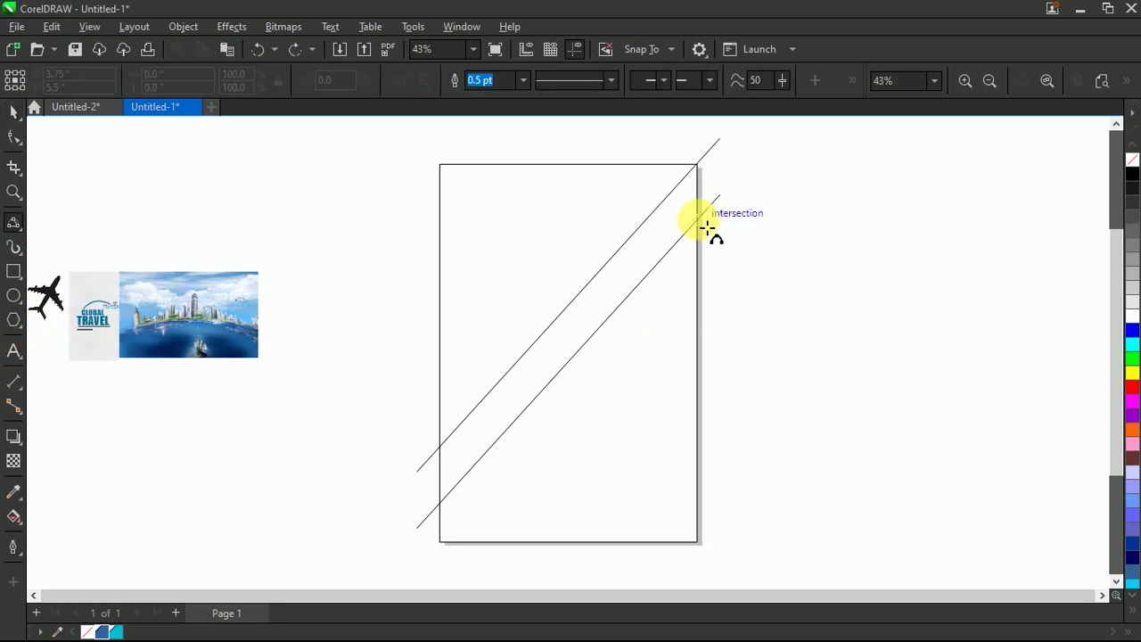
drag(705, 228, 581, 317)
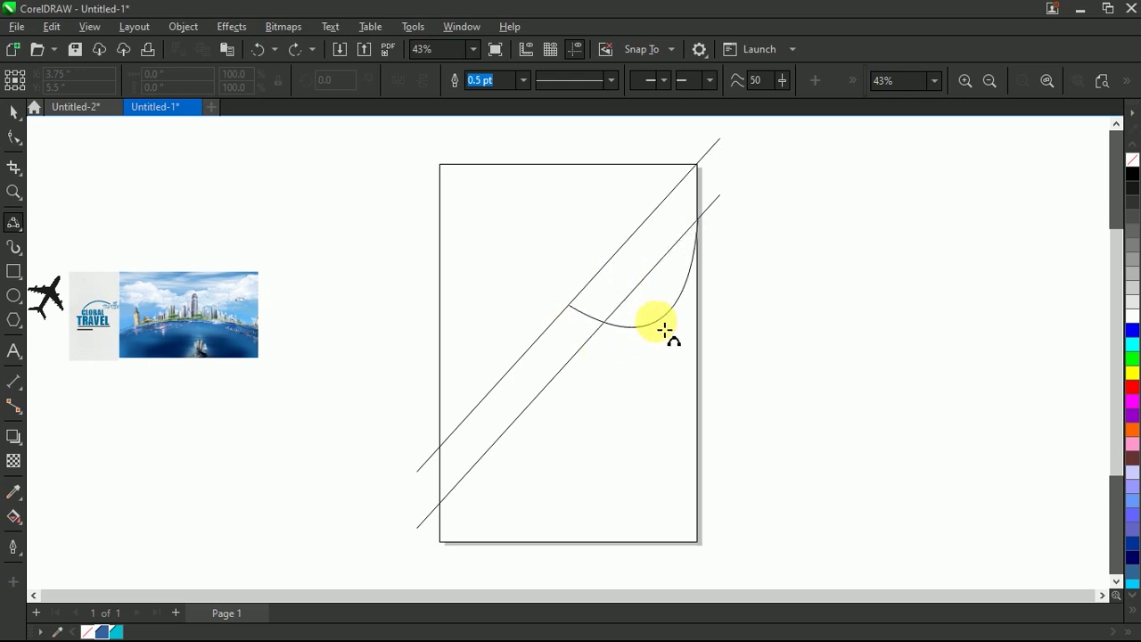
click(663, 328)
Draw a second 3-point curve from the first curve's inner end to the lower line's crossing with the left page edge, bulging down-right.
drag(570, 307, 444, 512)
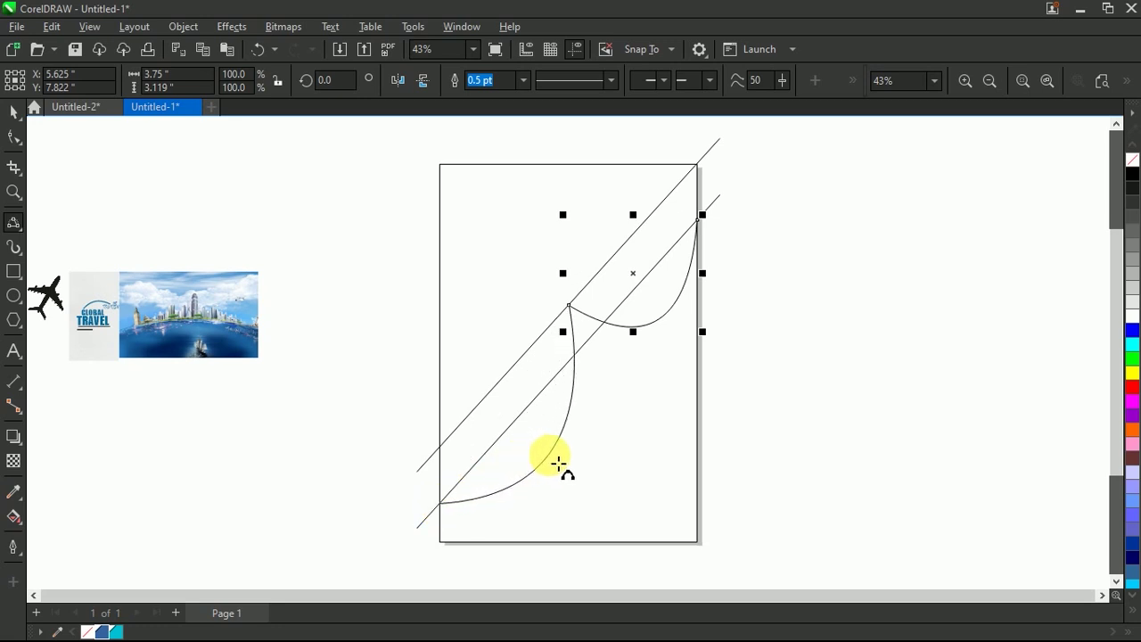
click(570, 460)
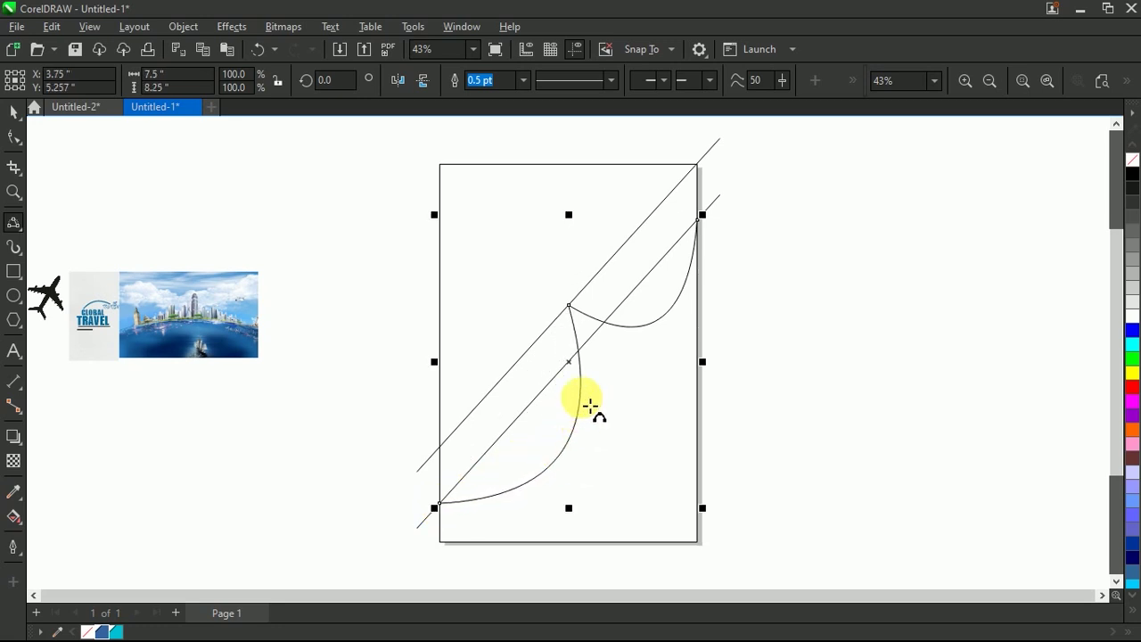
key(space)
click(767, 306)
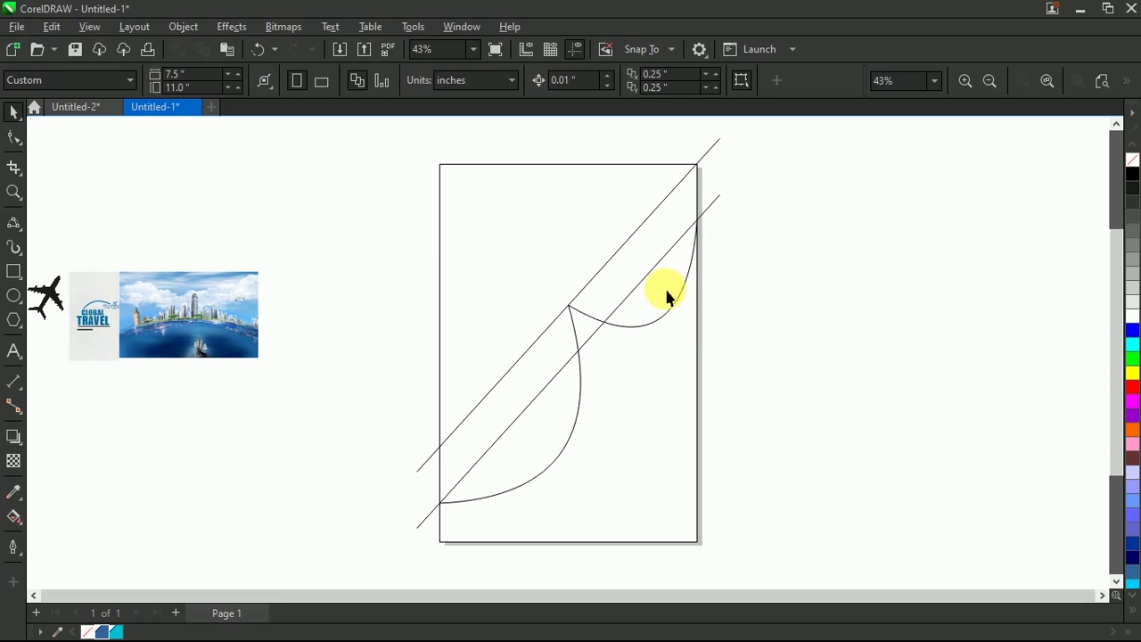
click(635, 288)
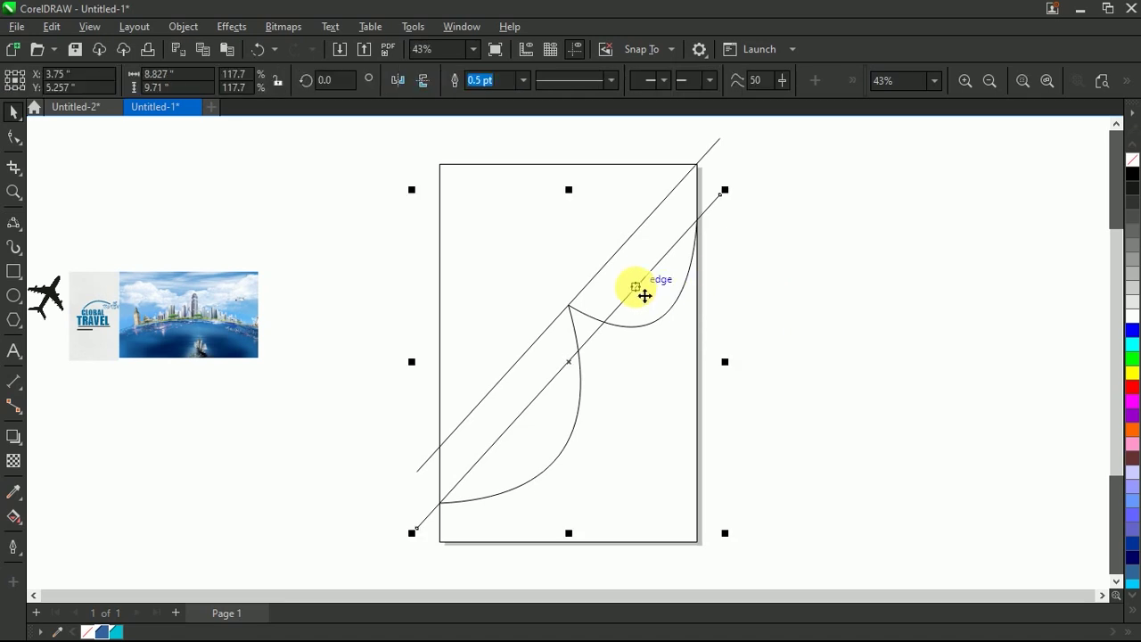
click(783, 253)
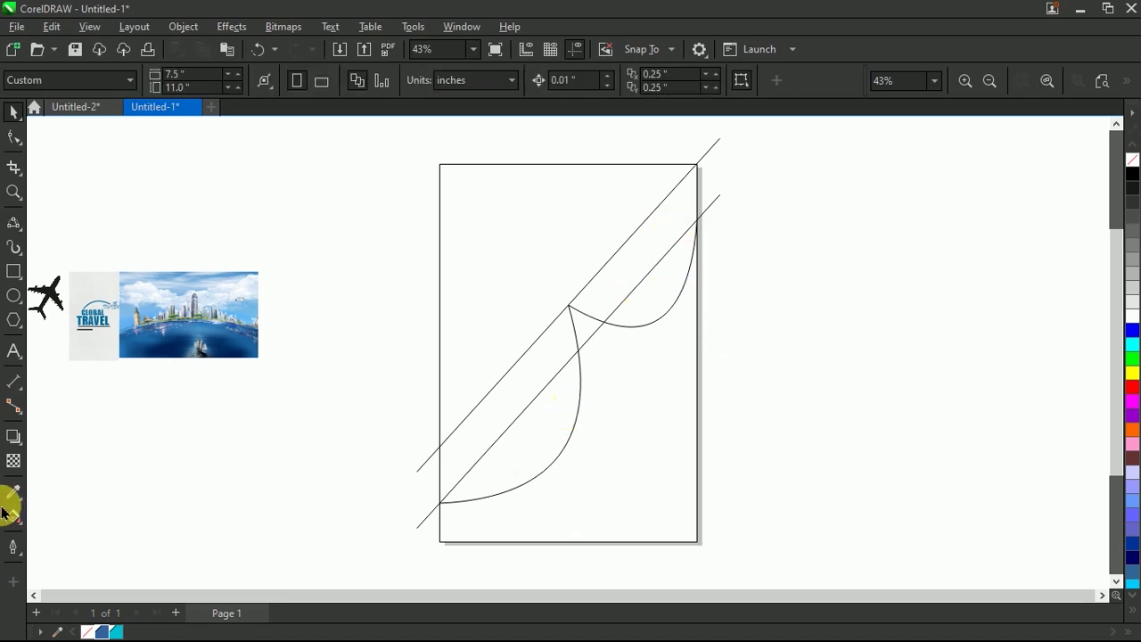
Join the bulges of the two curves with a straight Freehand line about 3.6 by 4.7 inches to form the fold edge.
click(16, 227)
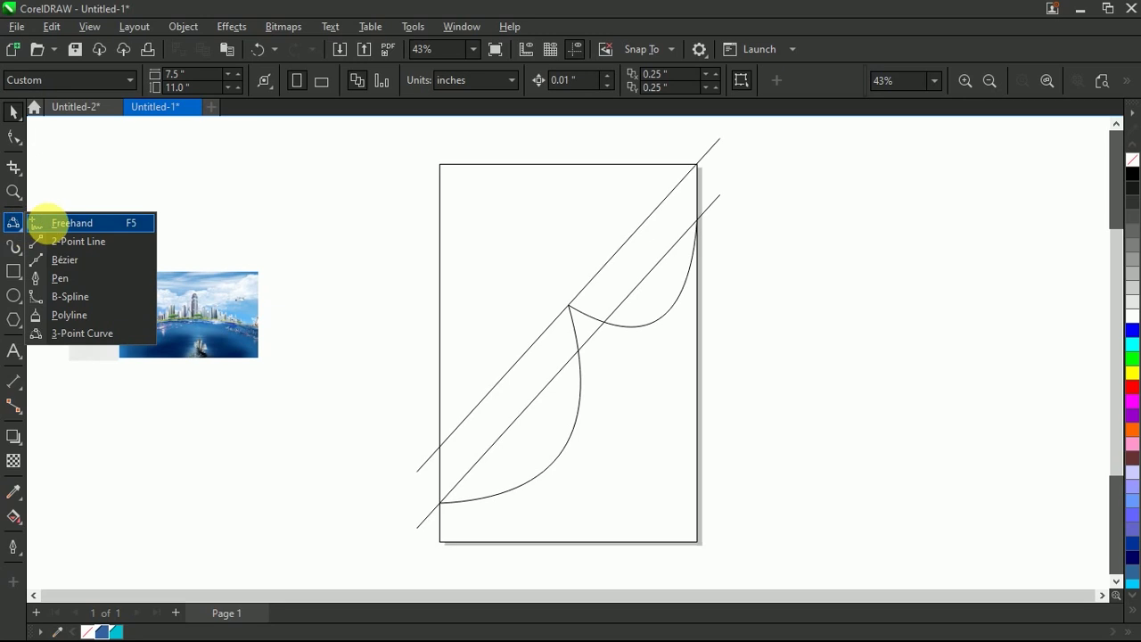
click(54, 223)
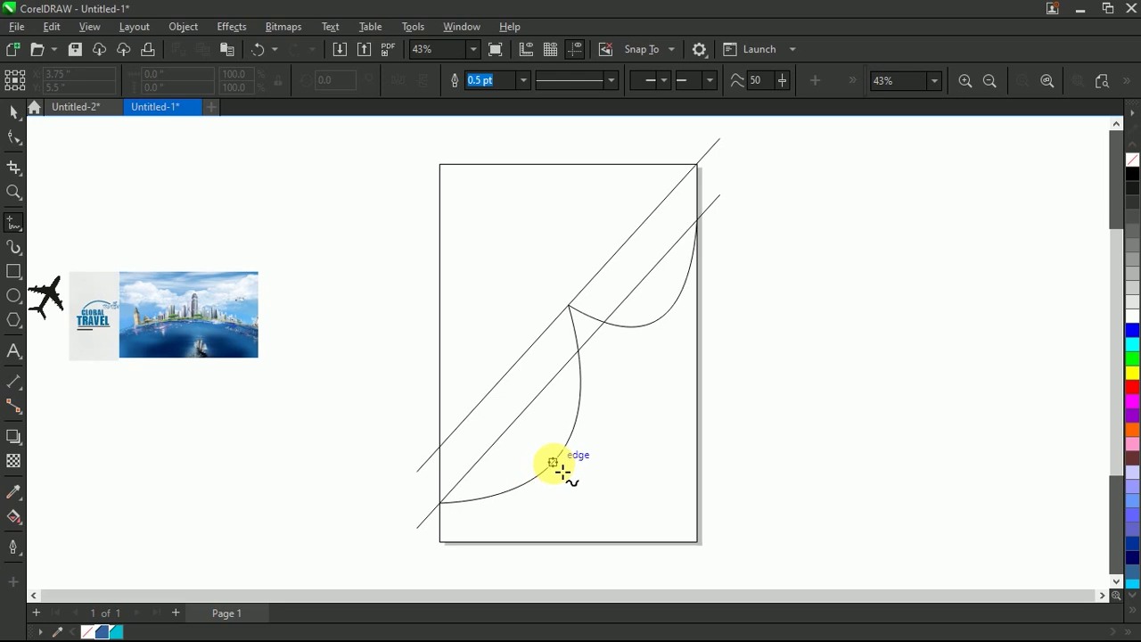
click(558, 478)
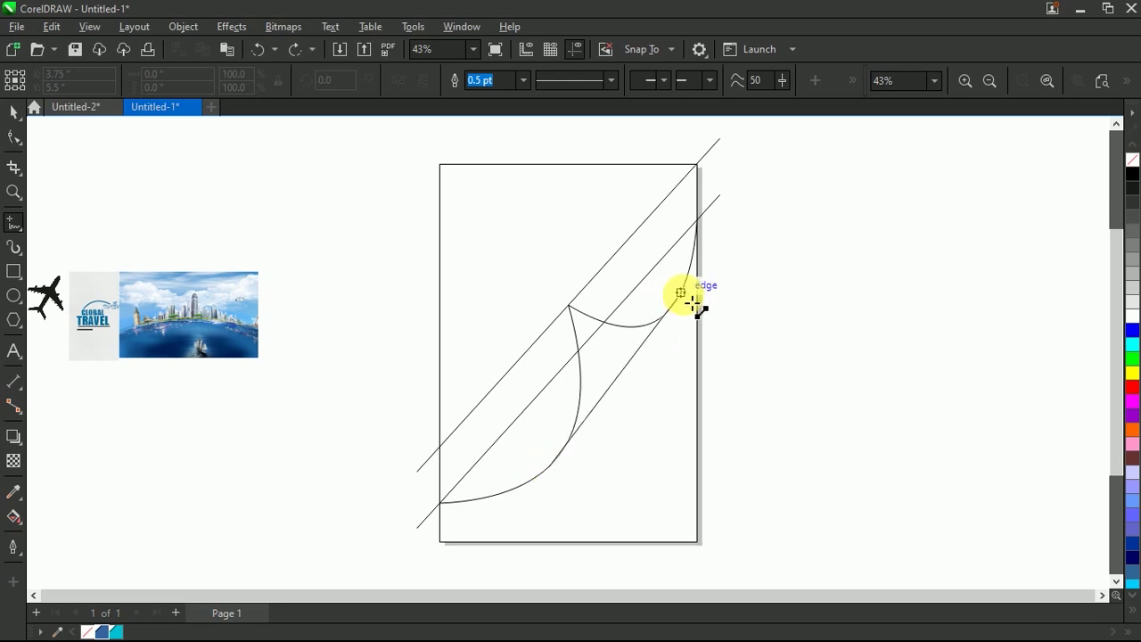
click(683, 315)
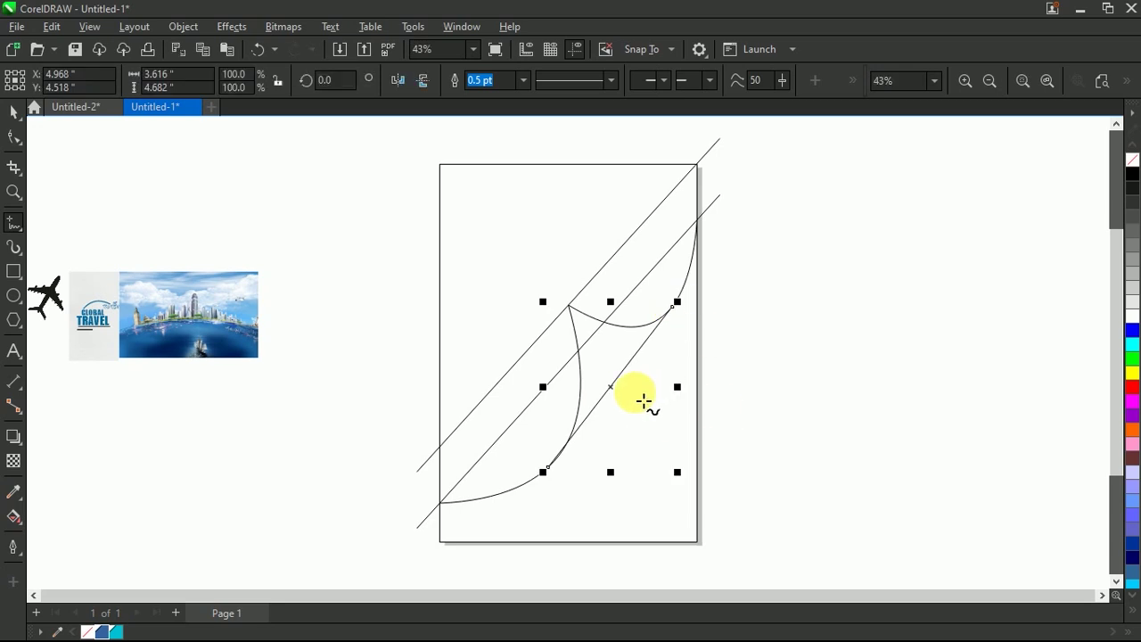
key(space)
Delete the two parallel diagonal guide lines.
click(781, 341)
drag(665, 199, 758, 225)
click(753, 254)
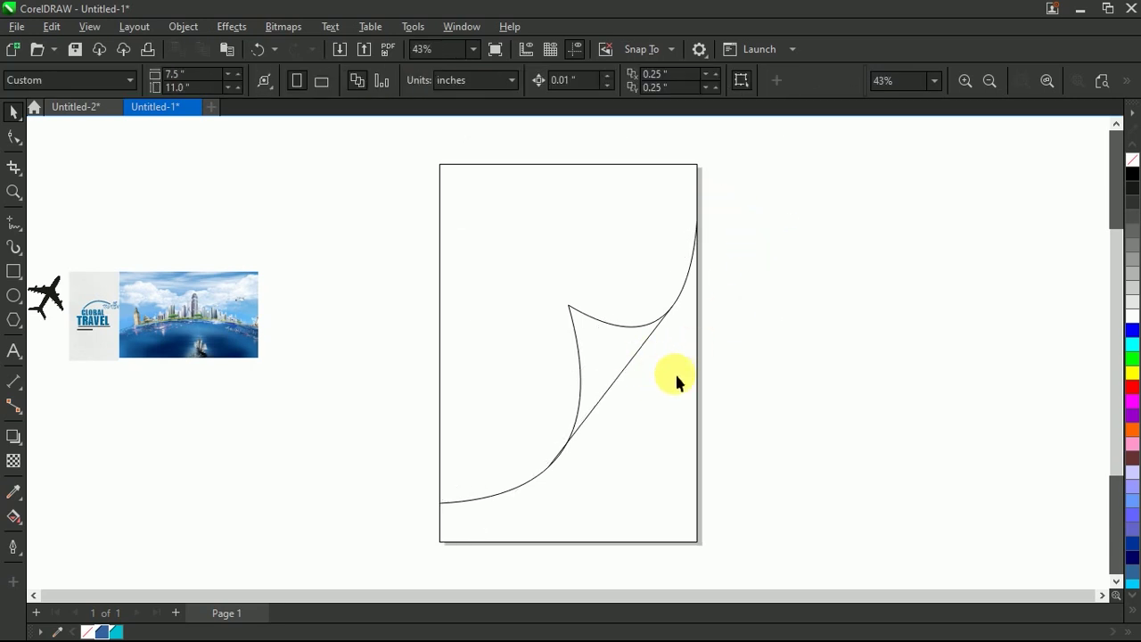
Create separate blue-grey shapes with Smart Fill from the upper-left page area, the curled flap and the lower-right area.
click(21, 523)
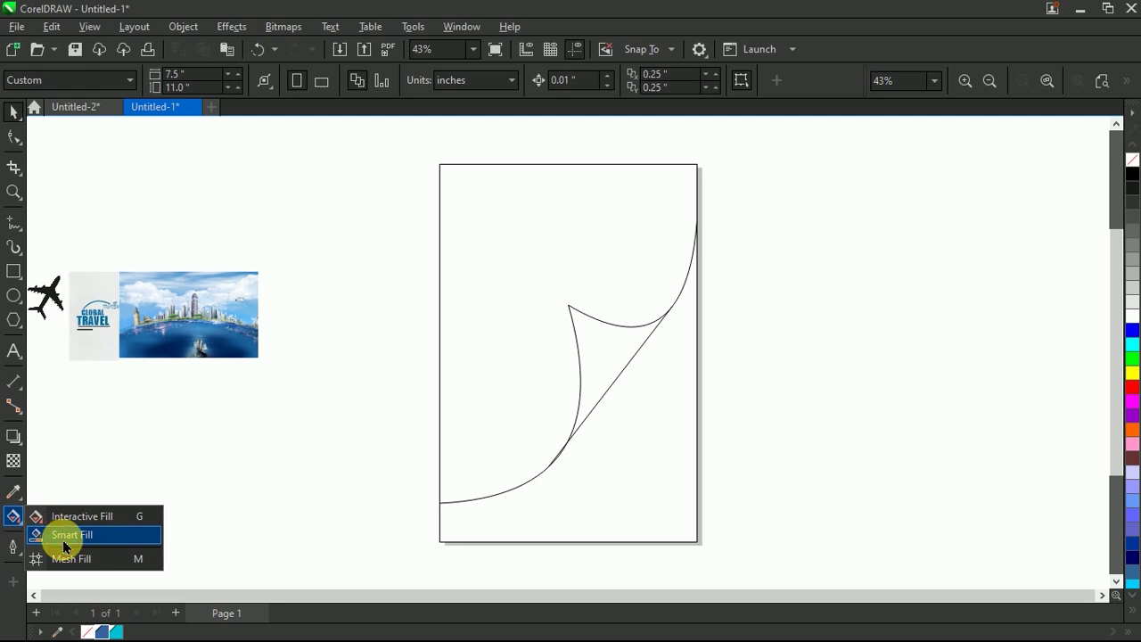
click(62, 540)
click(532, 326)
click(606, 361)
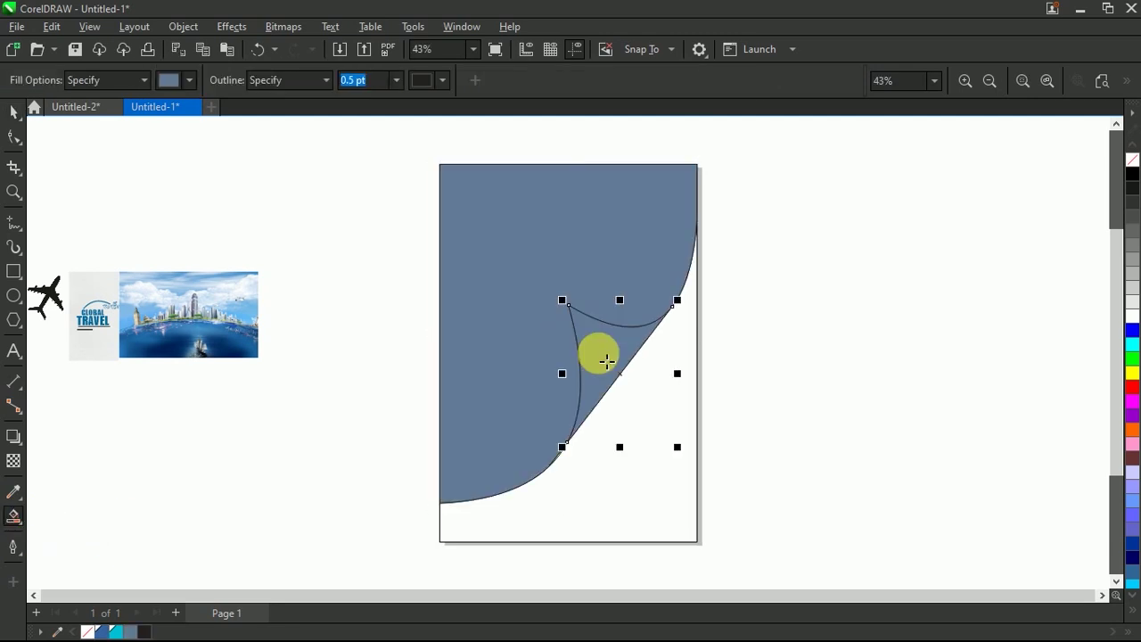
click(649, 471)
key(space)
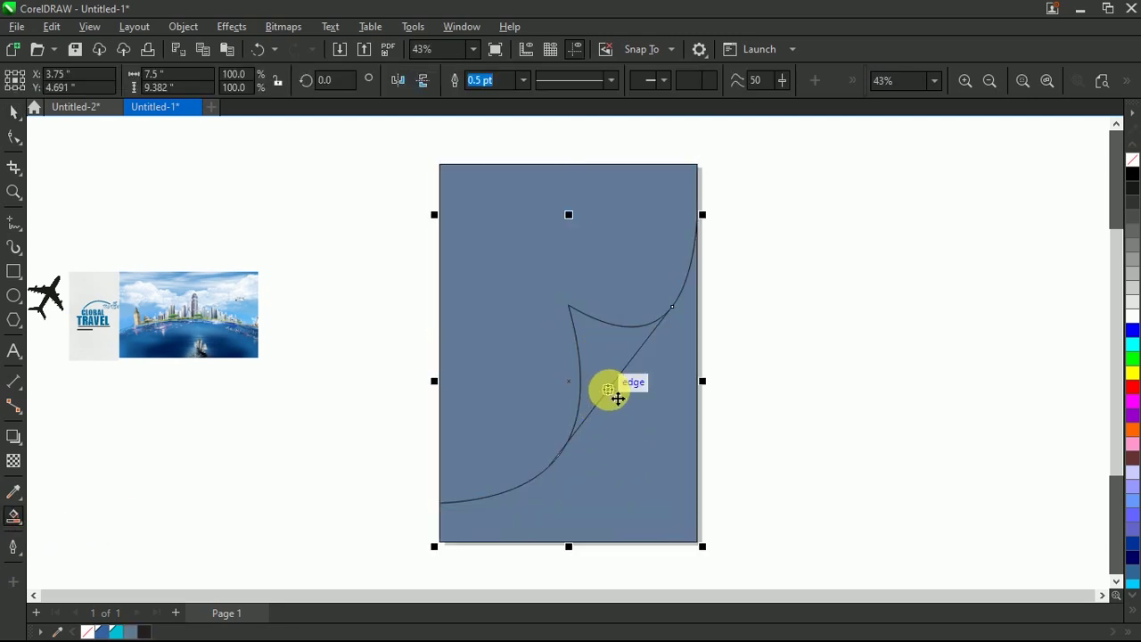
click(793, 296)
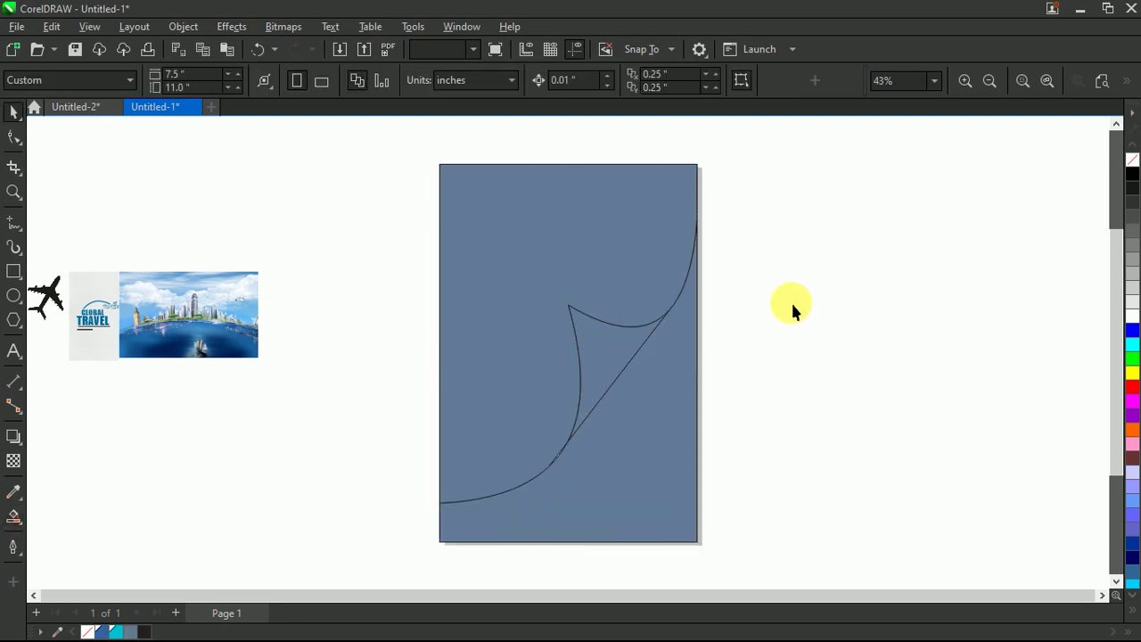
Fill the large upper-left page shape with white.
click(535, 316)
click(1132, 326)
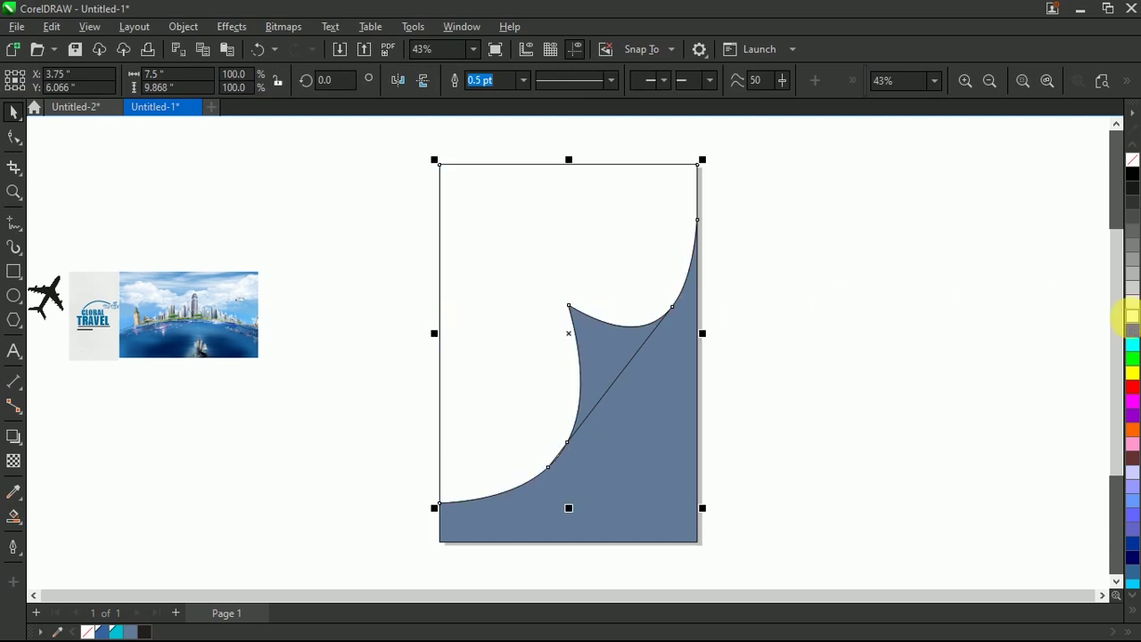
click(879, 330)
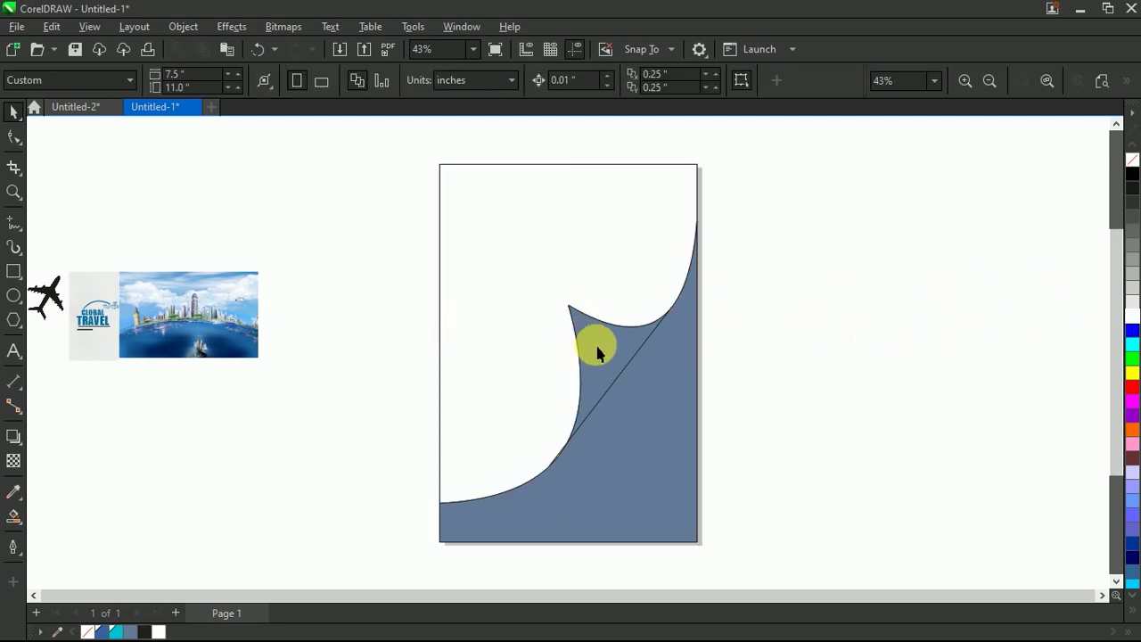
Fill the lower-right shape with light grey and give the curled flap a white to blue-grey gradient running from its tip.
click(597, 352)
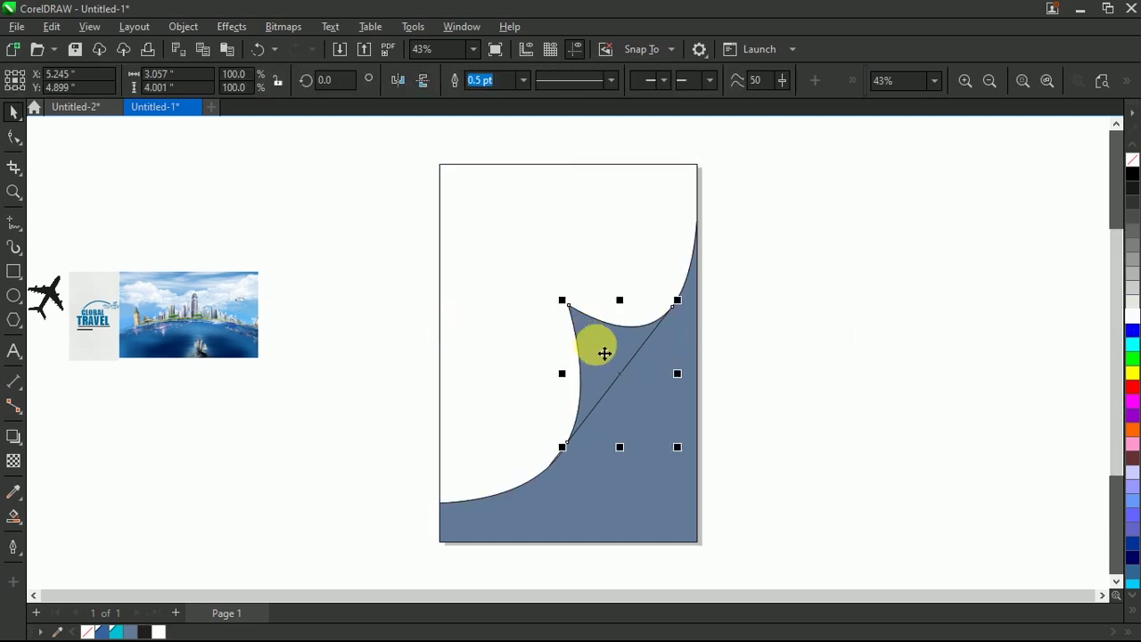
click(629, 509)
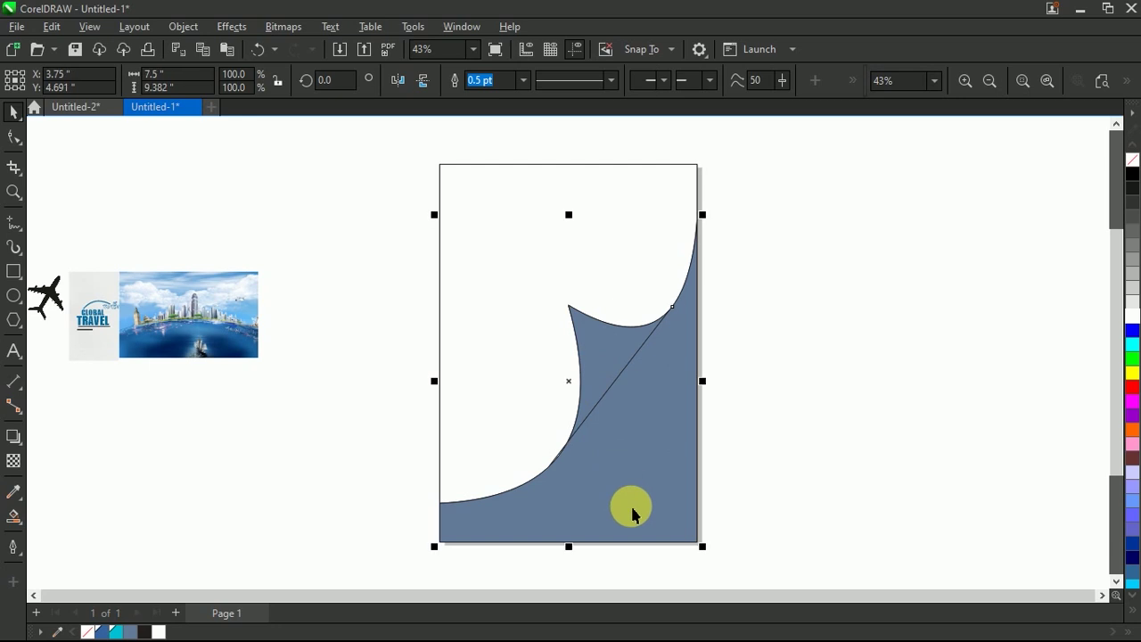
click(1132, 289)
click(867, 352)
click(594, 353)
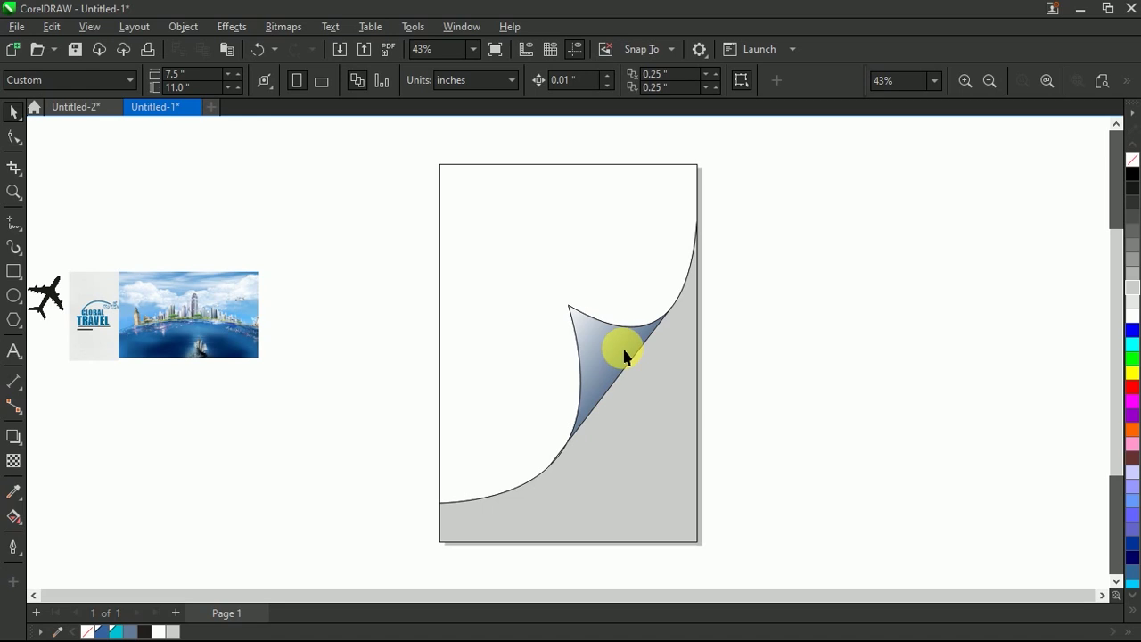
Move the black airplane bitmap onto the left part of the page and vectorize it with Quick Trace.
click(72, 287)
drag(72, 288, 471, 319)
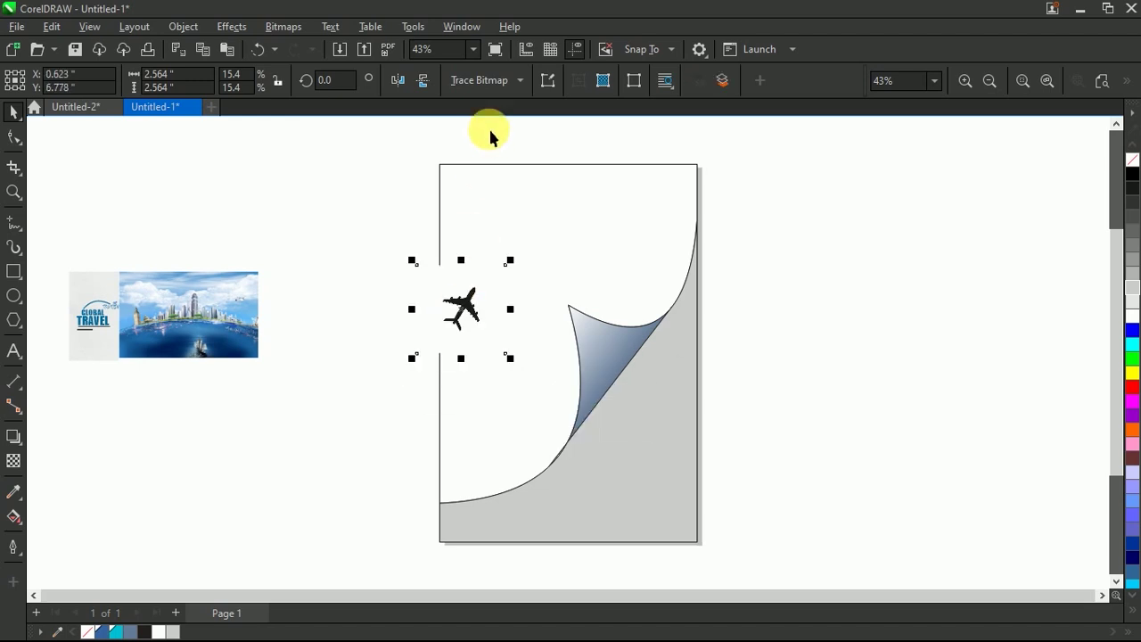
click(481, 80)
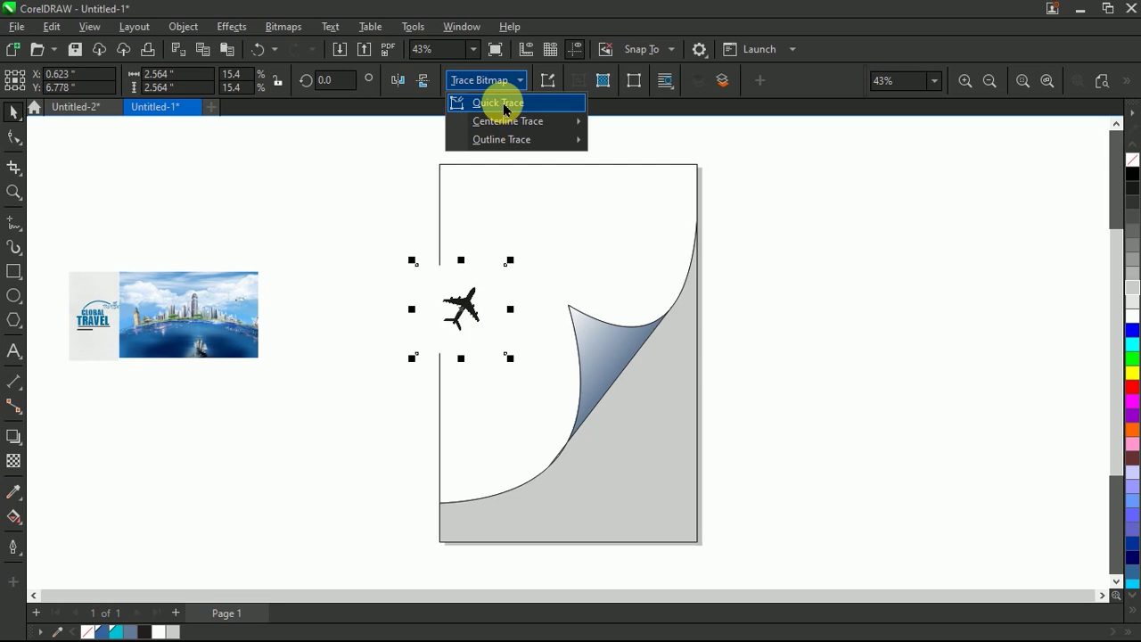
click(504, 104)
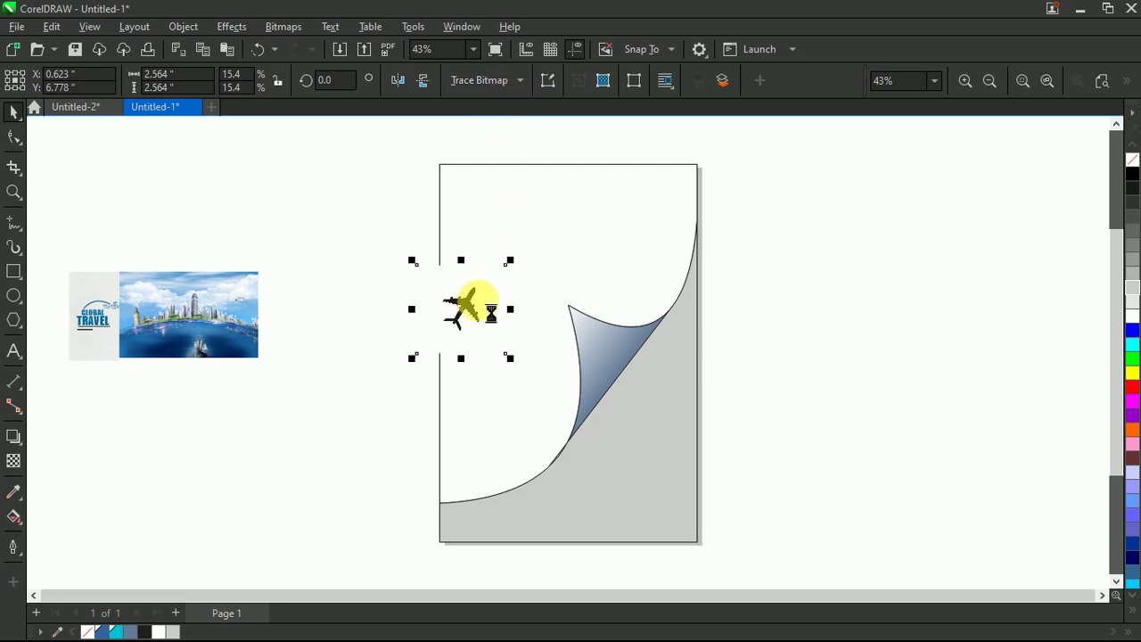
click(344, 229)
Move the traced airplane off the page's left side and delete the original airplane bitmap.
drag(458, 306, 344, 398)
click(471, 322)
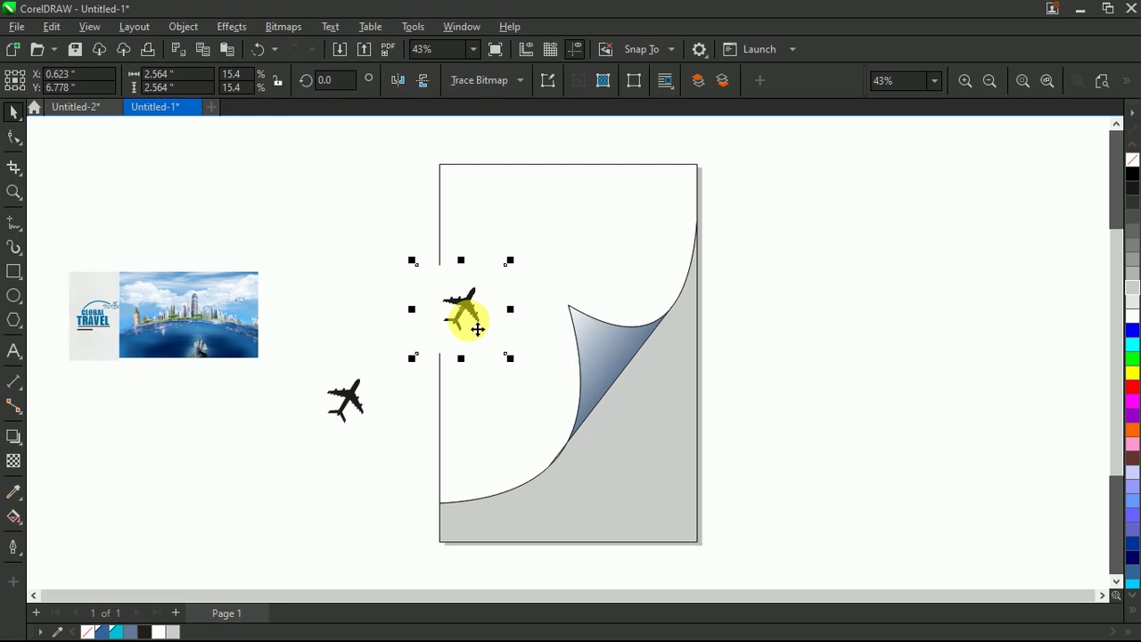
right_click(478, 329)
click(472, 296)
Bring the traced airplane onto the page, ungroup it and delete its separated white background.
click(346, 400)
drag(347, 400, 648, 411)
click(668, 85)
click(746, 191)
right_click(648, 418)
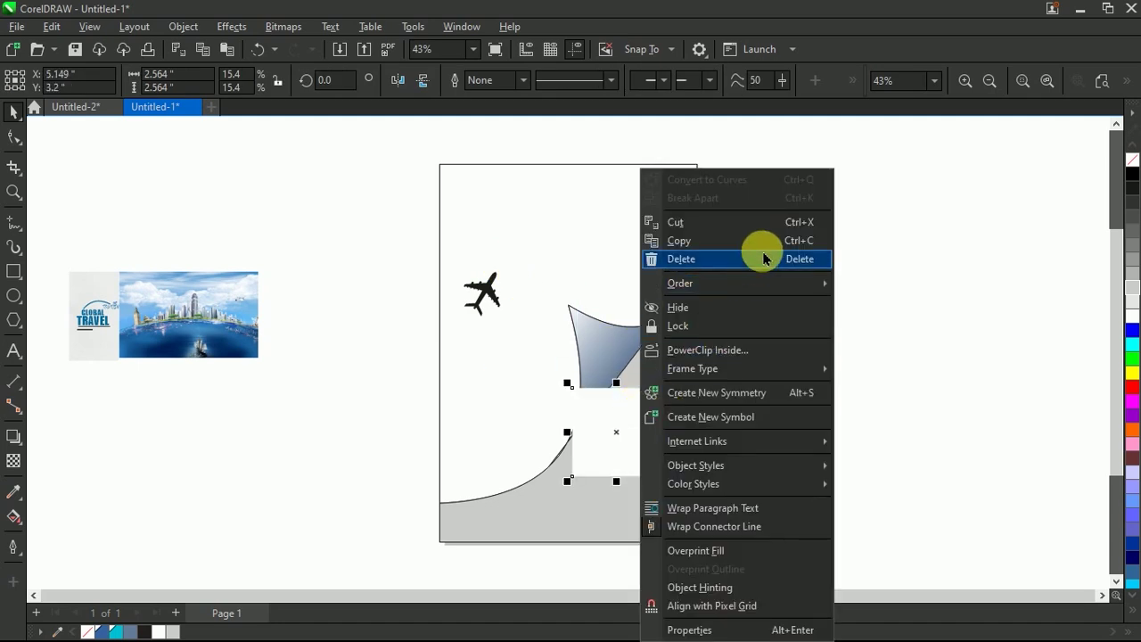
click(759, 255)
Rotate the airplane 60 degrees and place it just above the tip of the curled flap.
click(481, 294)
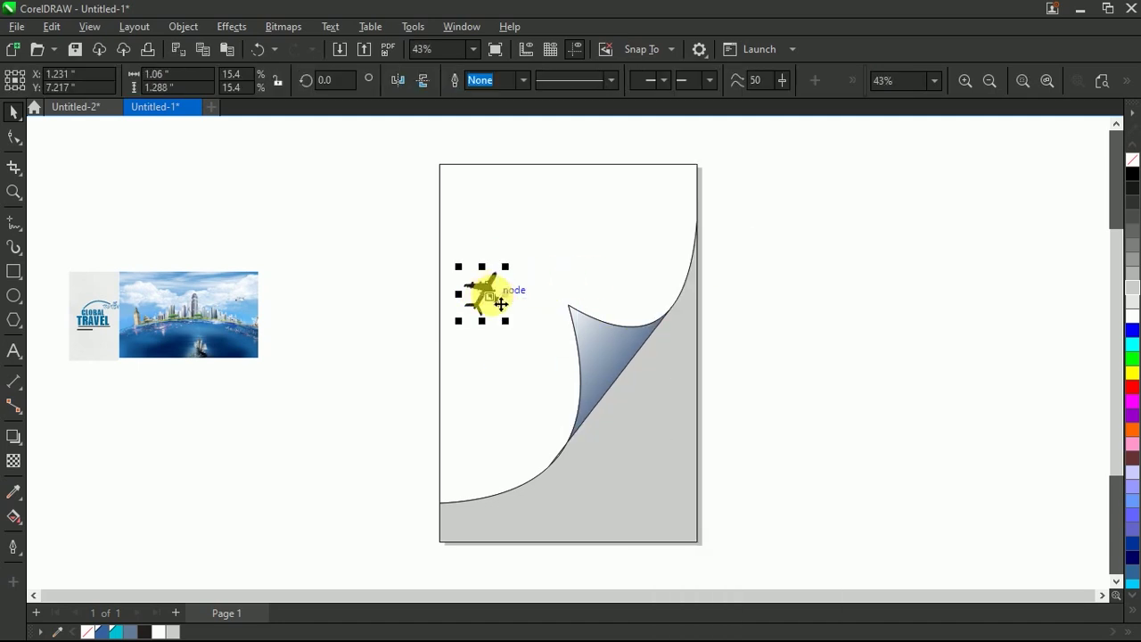
mouse_move(501, 304)
mouse_down()
mouse_move(569, 291)
mouse_move(504, 275)
mouse_move(493, 297)
mouse_move(474, 298)
mouse_up()
click(565, 285)
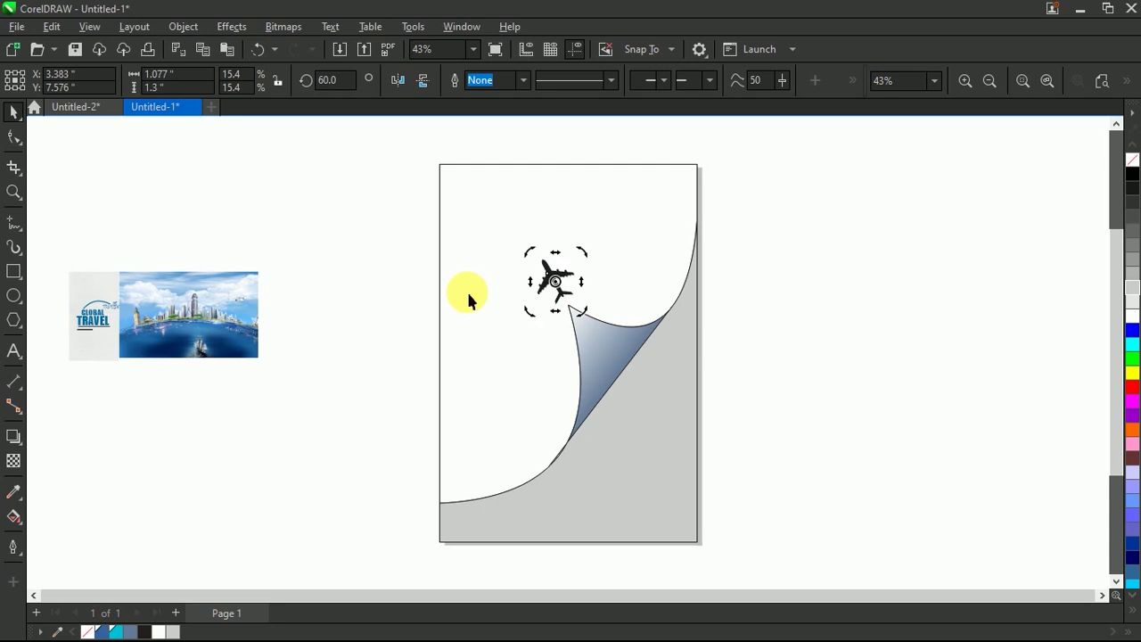
Move the airplane down so its tail touches the tip of the curled flap.
click(741, 280)
click(562, 300)
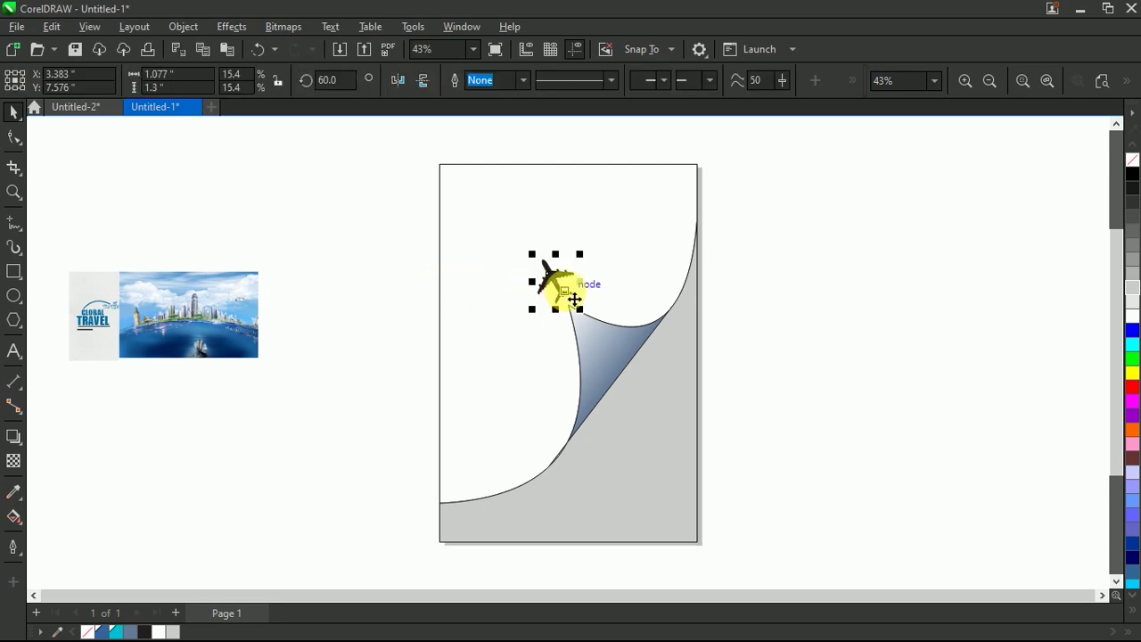
scroll(566, 301, up, 4)
drag(565, 323, 595, 378)
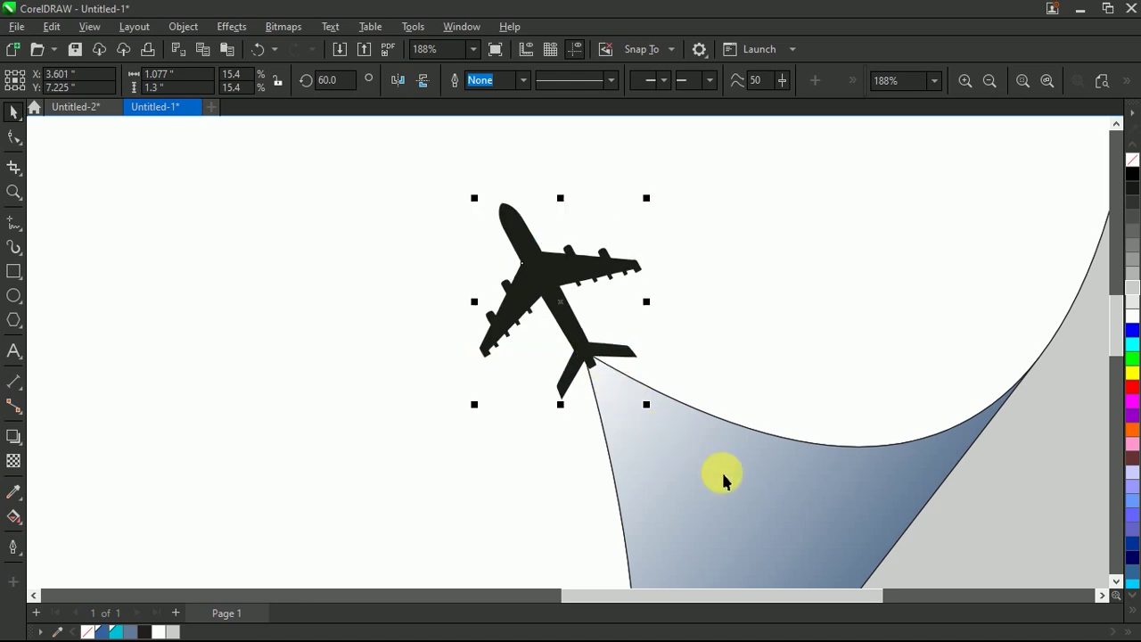
Weld the curled flap and the airplane into a single shape.
click(683, 461)
shift+click(541, 253)
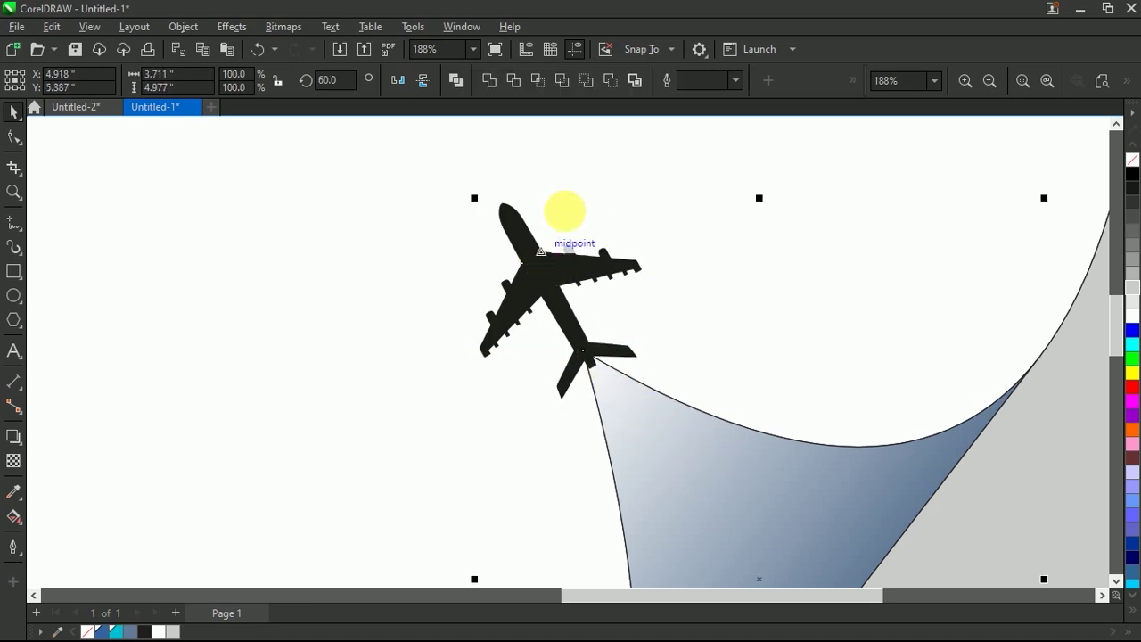
click(491, 81)
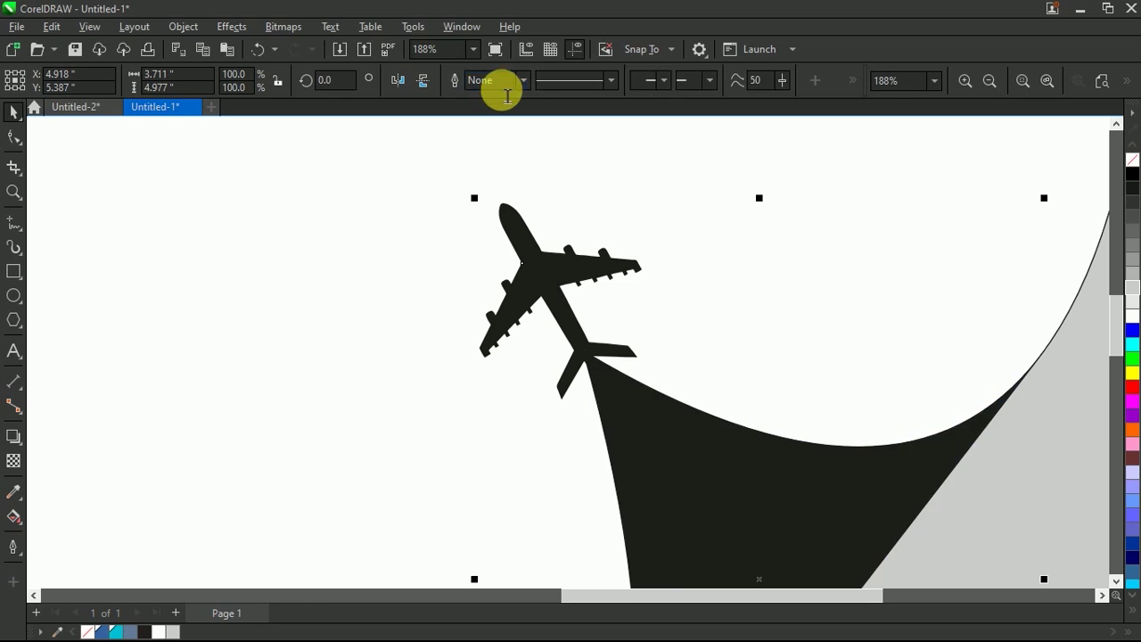
click(1101, 81)
click(849, 242)
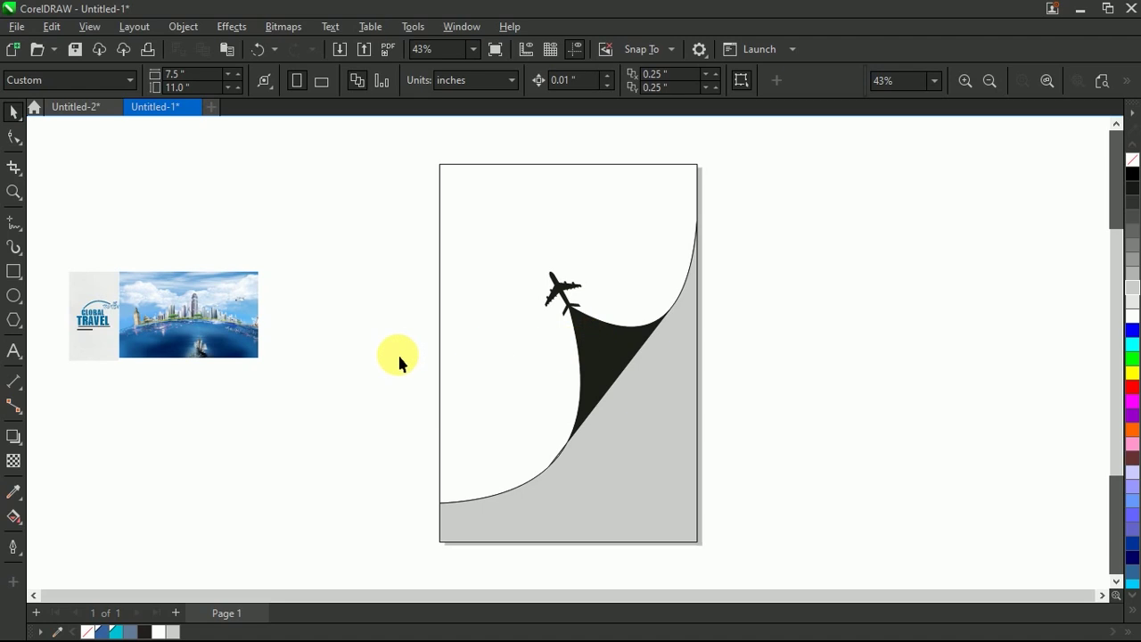
Apply a linear fountain fill to the welded shape, running from the flap's fold edge to the airplane's nose.
click(594, 339)
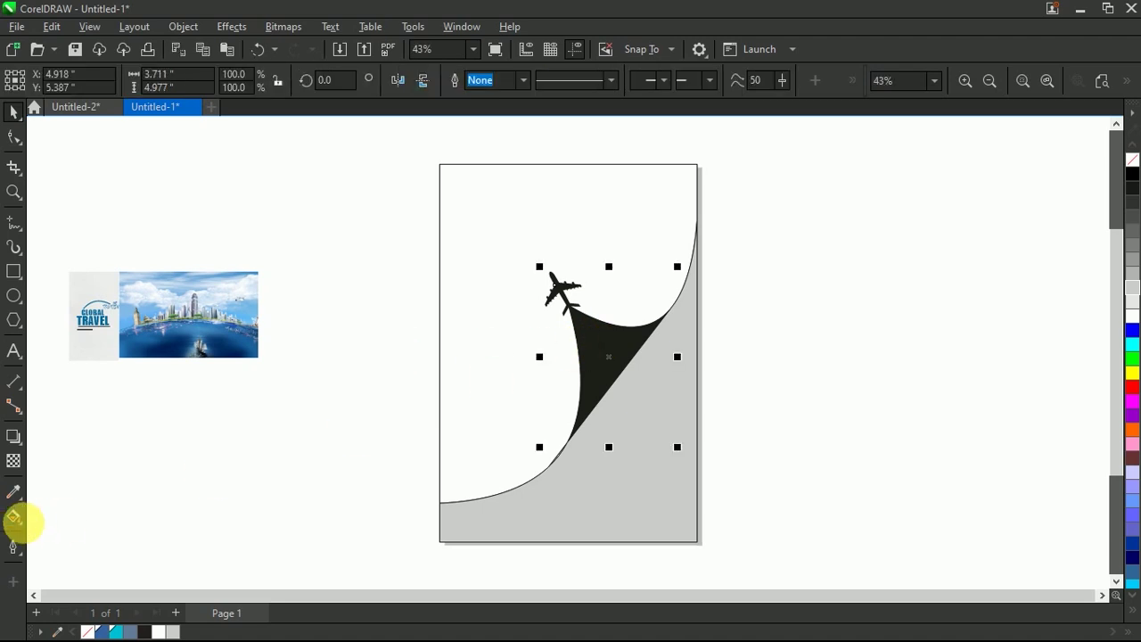
click(14, 517)
click(624, 374)
drag(588, 321, 551, 272)
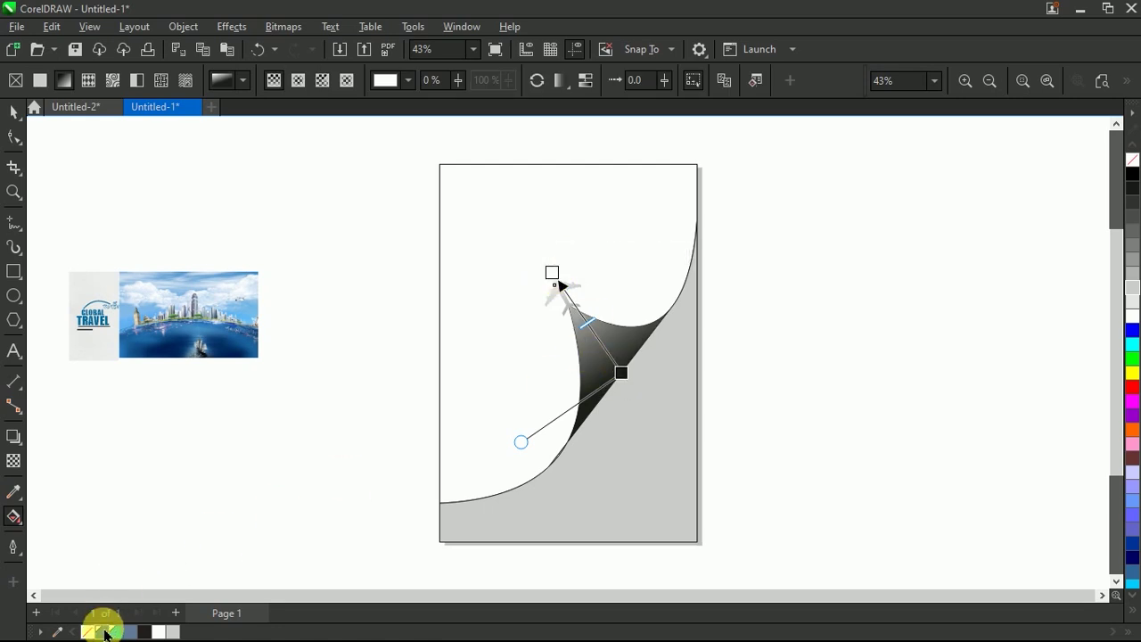
Color both ends of the gradient cyan and add a blue color stop between them near the flap's fold edge.
drag(115, 631, 552, 275)
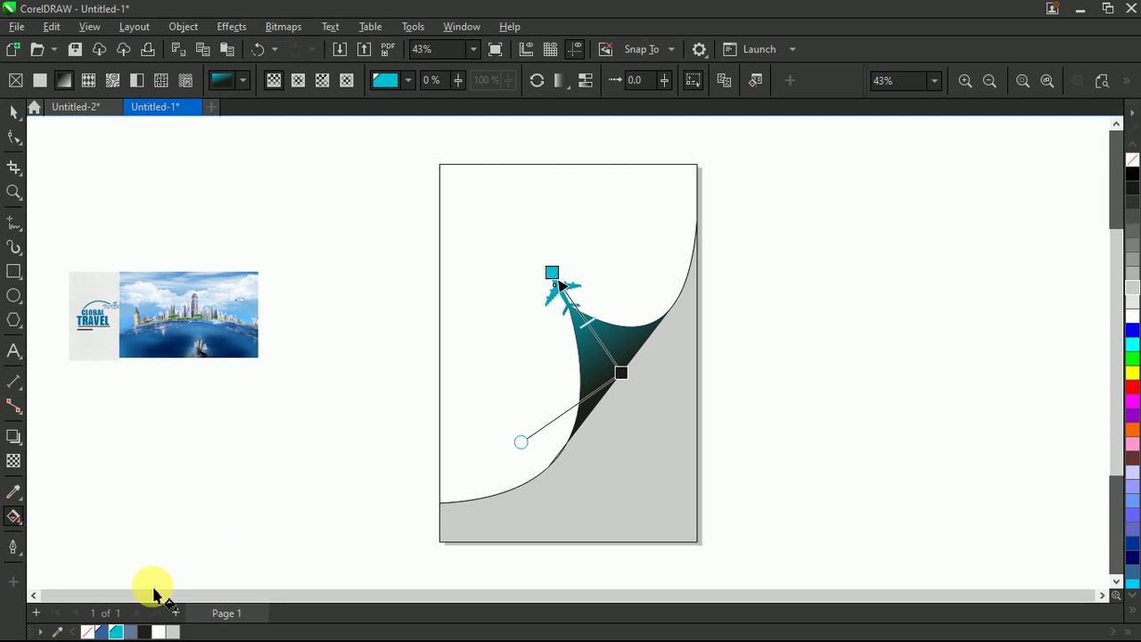
drag(115, 631, 621, 373)
drag(100, 630, 609, 356)
drag(528, 456, 601, 429)
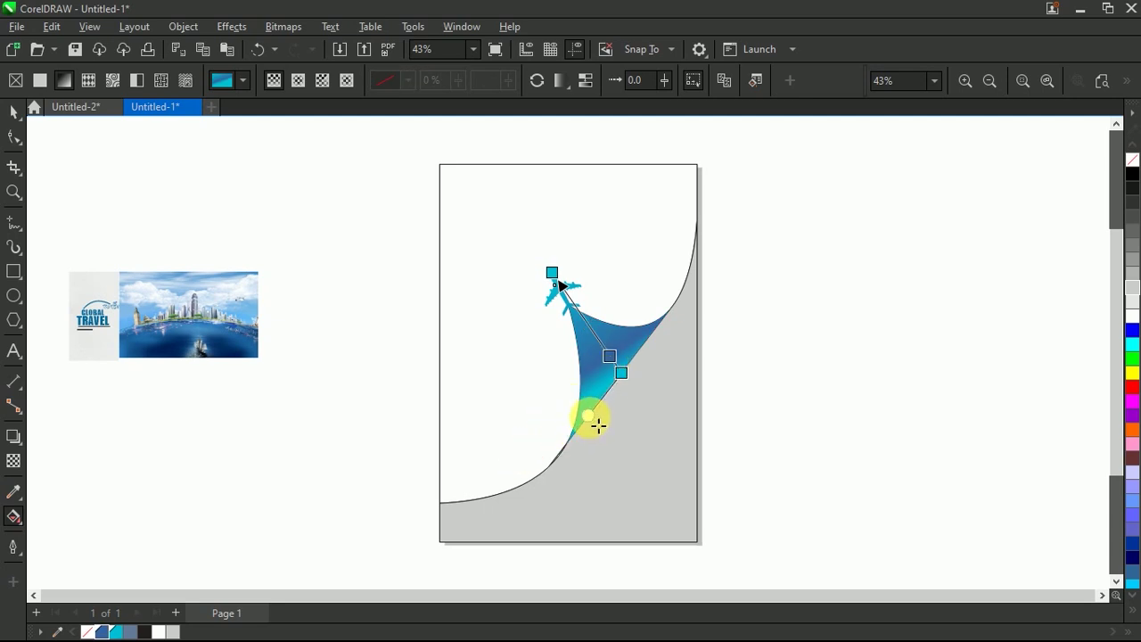
click(621, 367)
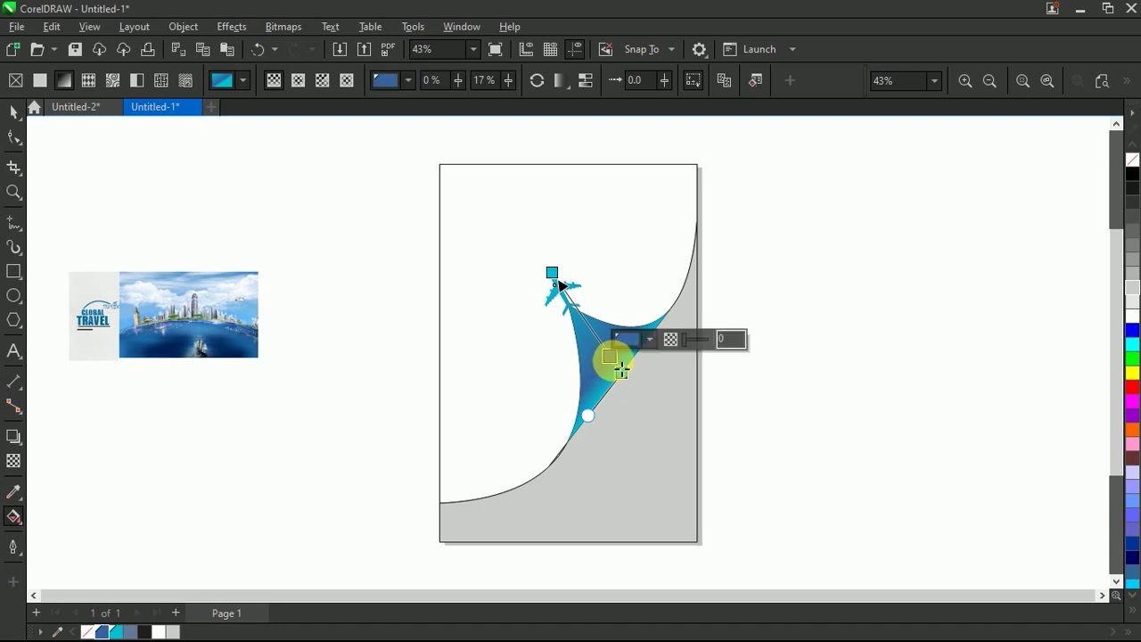
Shorten the gradient by moving its airplane-side cyan end to just inside the flap's tip, keeping the airplane solid cyan.
drag(556, 273, 587, 330)
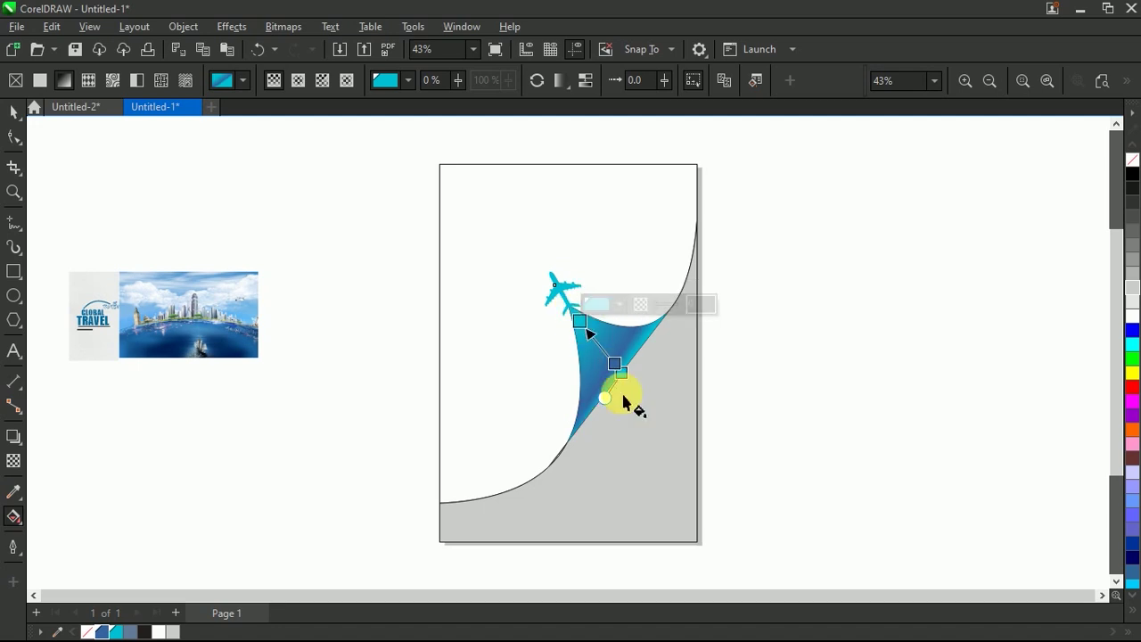
click(605, 398)
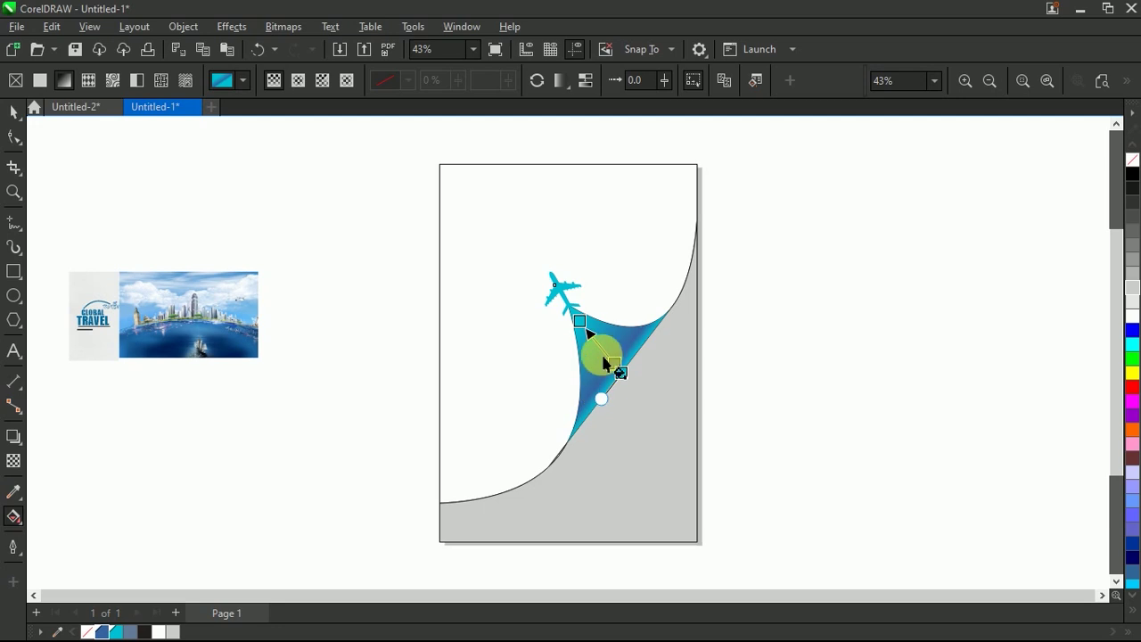
click(582, 322)
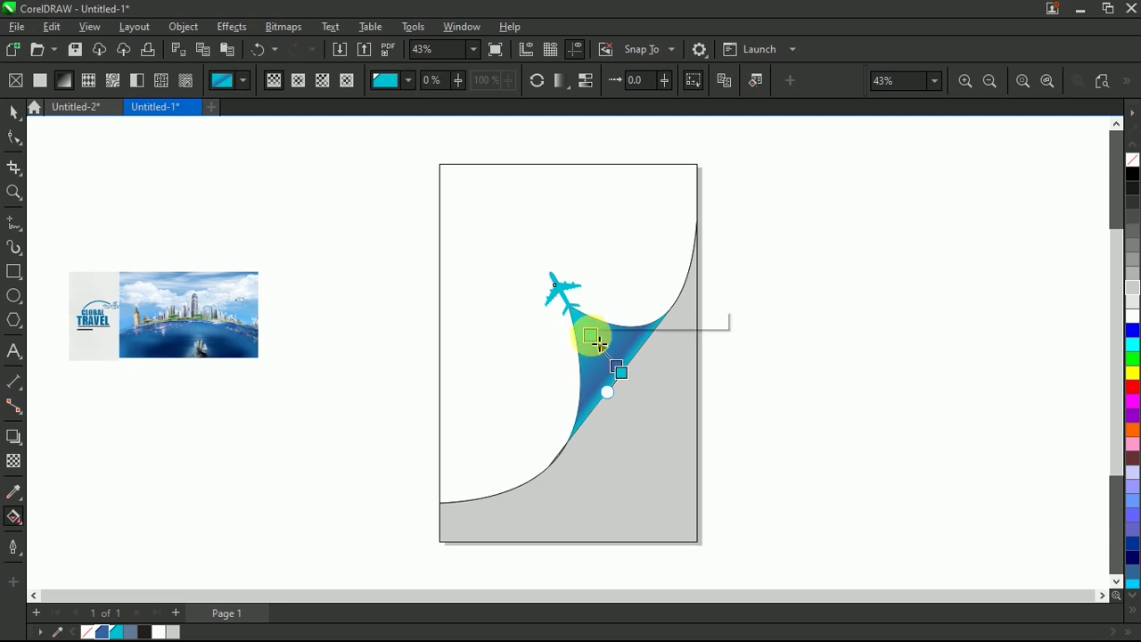
drag(597, 342, 612, 414)
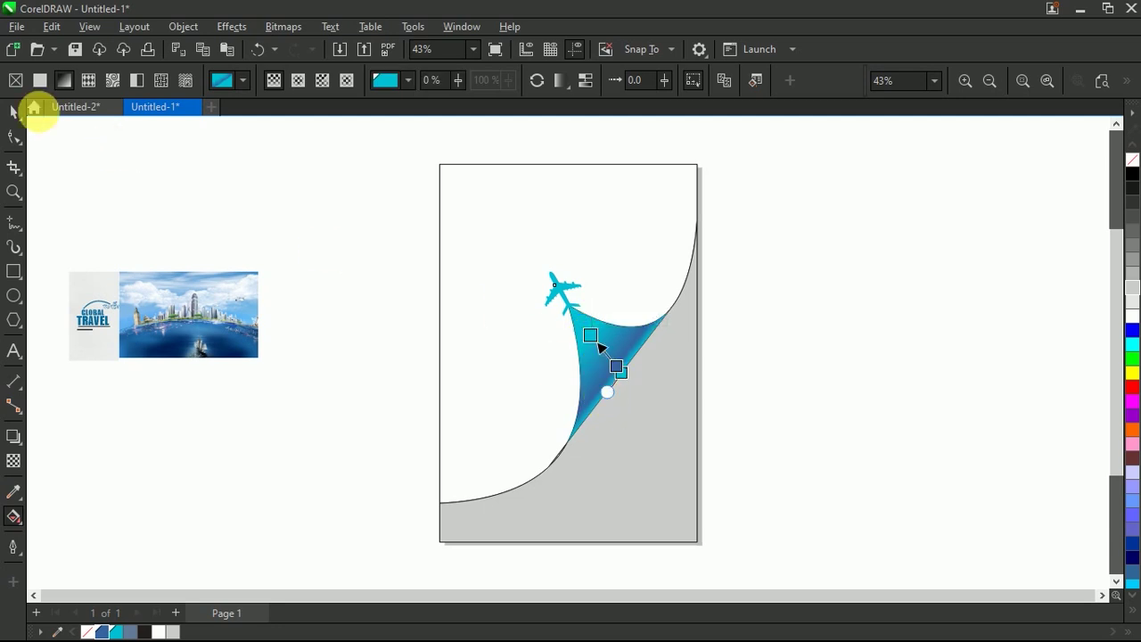
click(13, 111)
click(353, 276)
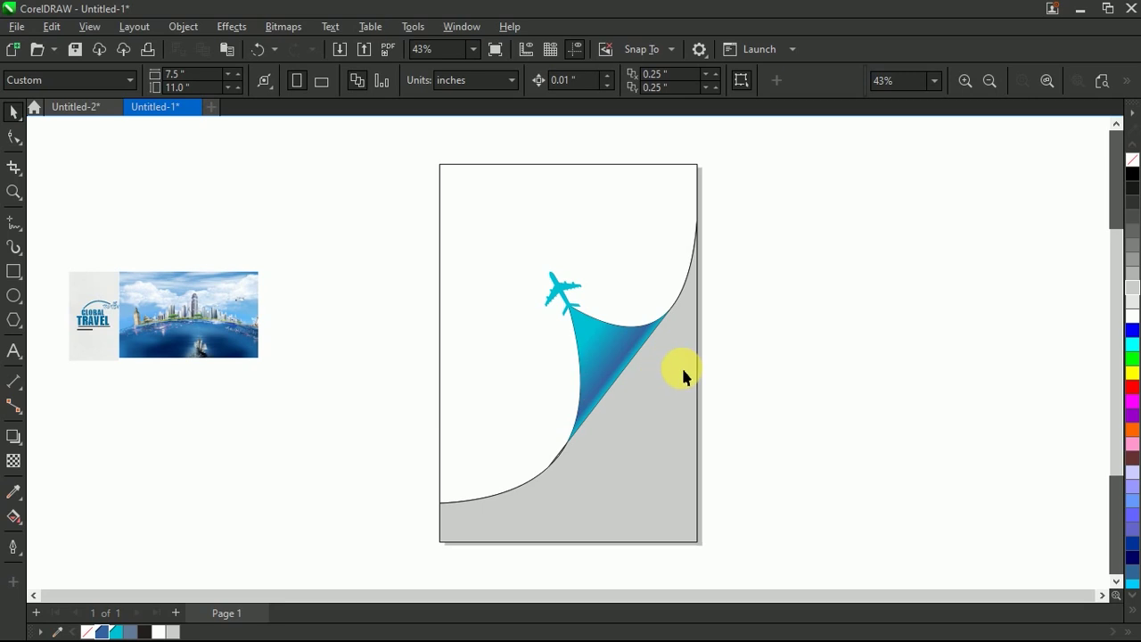
Enlarge the city skyline picture to 9.458 by 5.871 inches and place it inside the gray page shape as a PowerClip.
drag(164, 321, 326, 297)
drag(410, 337, 595, 453)
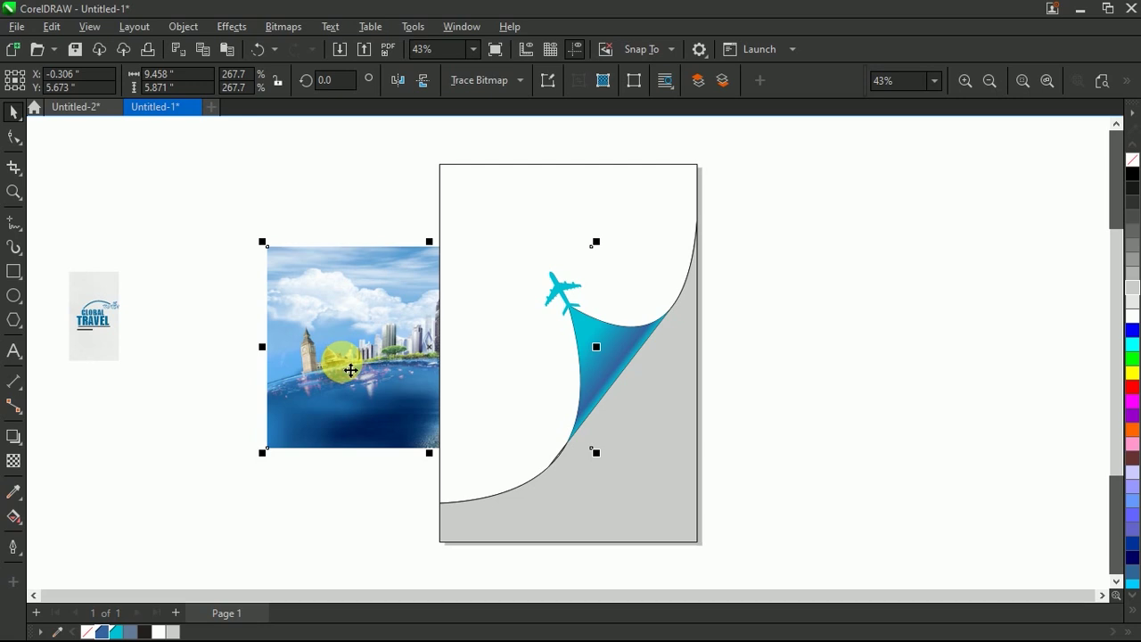
key(shift+Page_Up)
drag(350, 370, 620, 434)
click(664, 486)
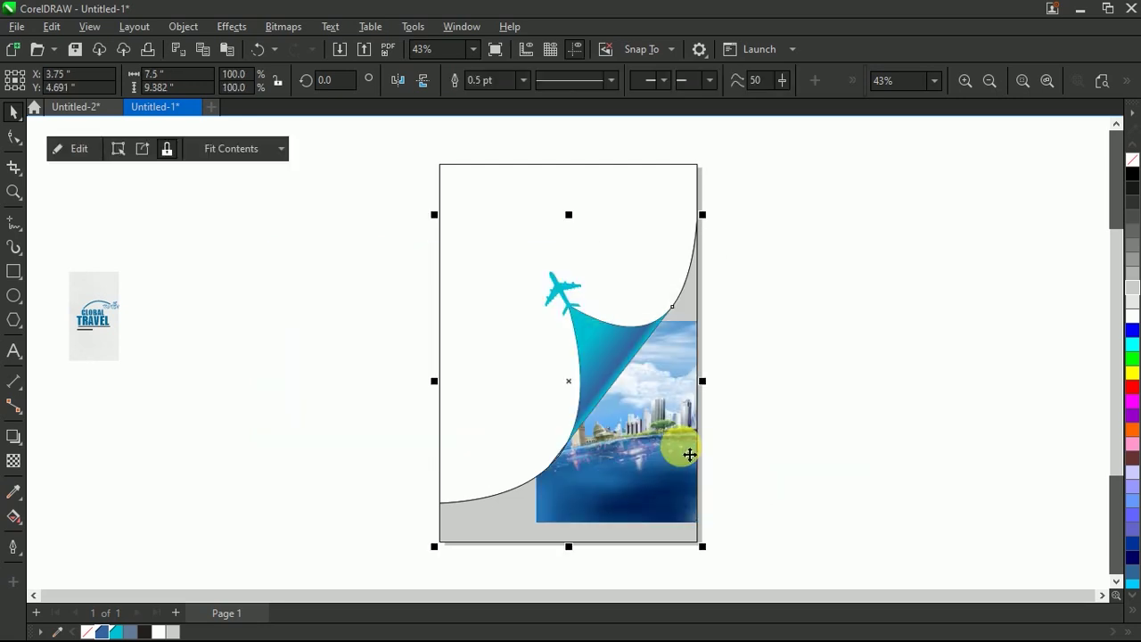
Edit the PowerClip contents, scaling the skyline picture over the page's lower part and enlarging a copy to 18.291 by 11.354 inches.
click(77, 149)
click(617, 417)
drag(529, 529, 493, 550)
drag(564, 532, 651, 399)
click(687, 372)
drag(827, 437, 958, 519)
drag(767, 441, 790, 339)
Move the large skyline picture down to fill the clipped shape, with the tall tower beside the flap, and finish editing the PowerClip.
click(77, 148)
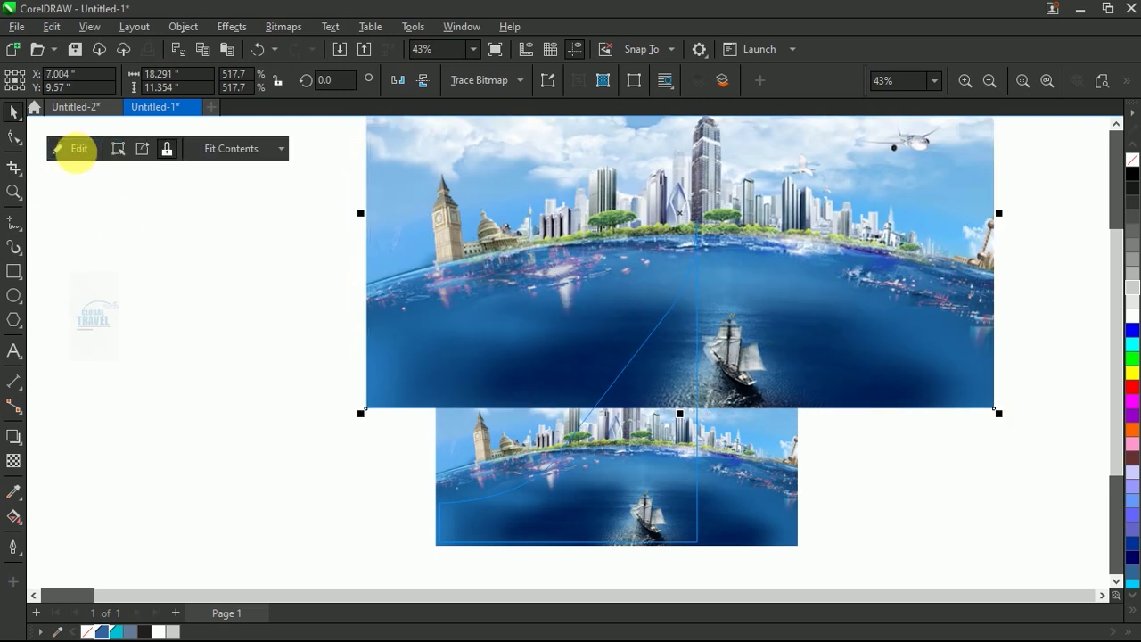
ctrl+click(495, 404)
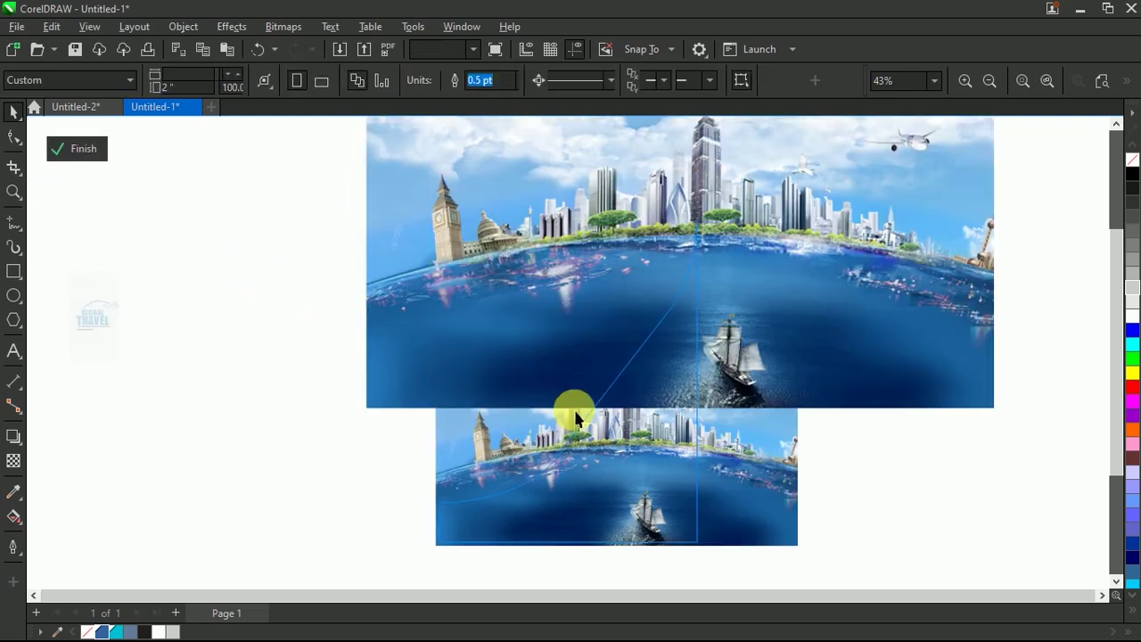
click(754, 356)
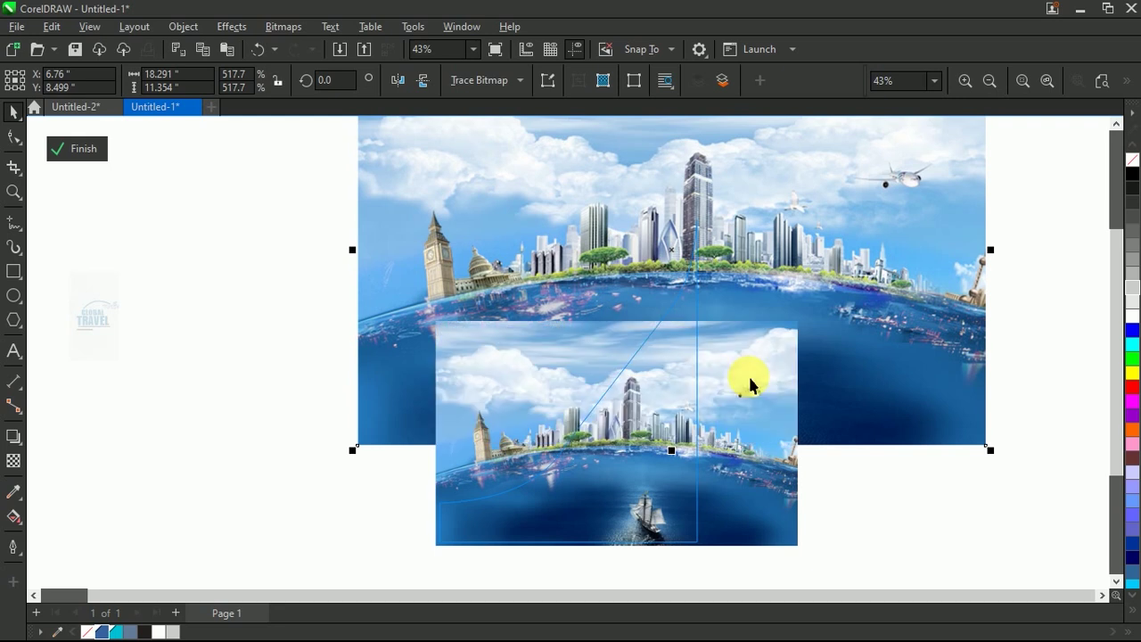
drag(797, 242, 841, 321)
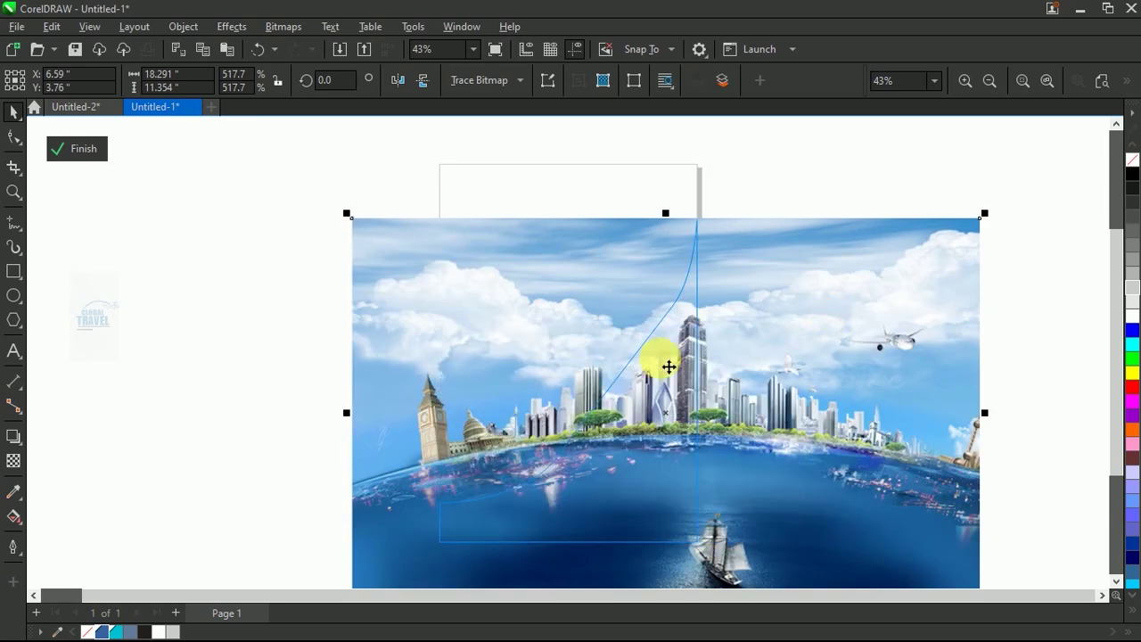
mouse_move(681, 381)
mouse_down()
mouse_move(658, 383)
mouse_move(667, 385)
mouse_up()
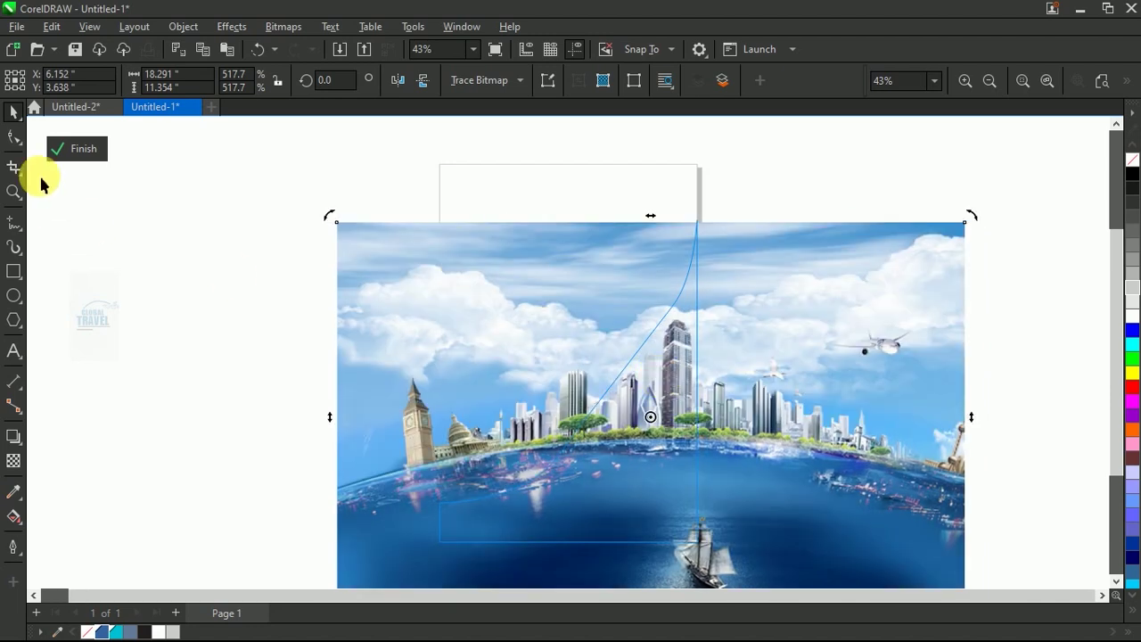
click(79, 147)
key(Escape)
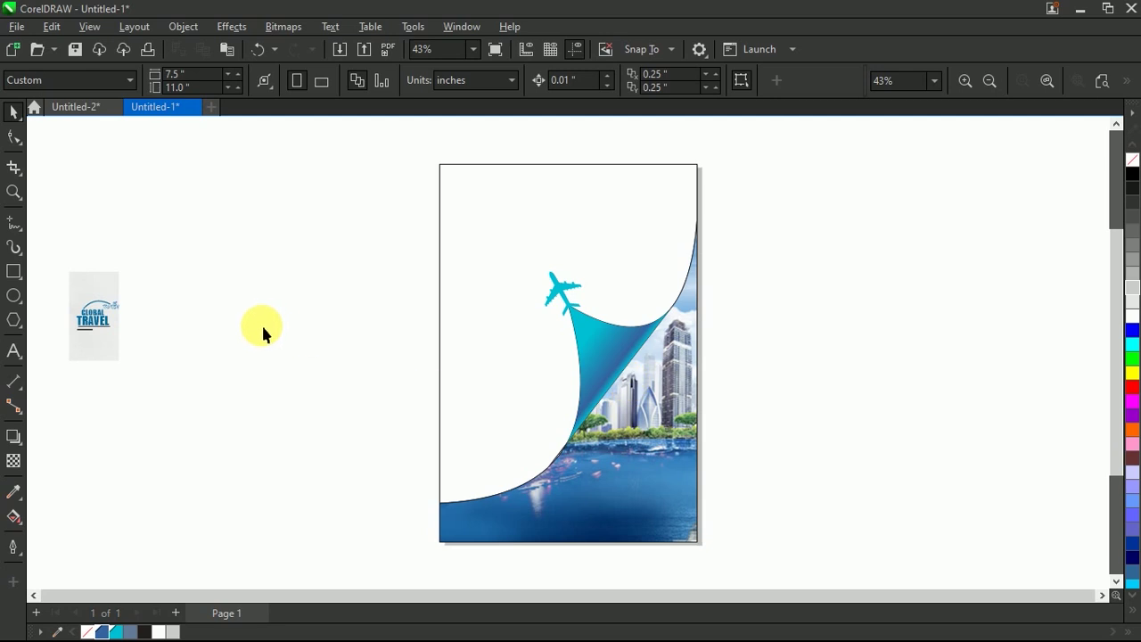
Enlarge the Global Travel logo and its paper texture together to 4.201 by 7.375 inches beside the page, and move the logo off the texture.
drag(178, 238, 46, 407)
drag(112, 326, 228, 208)
drag(241, 253, 331, 414)
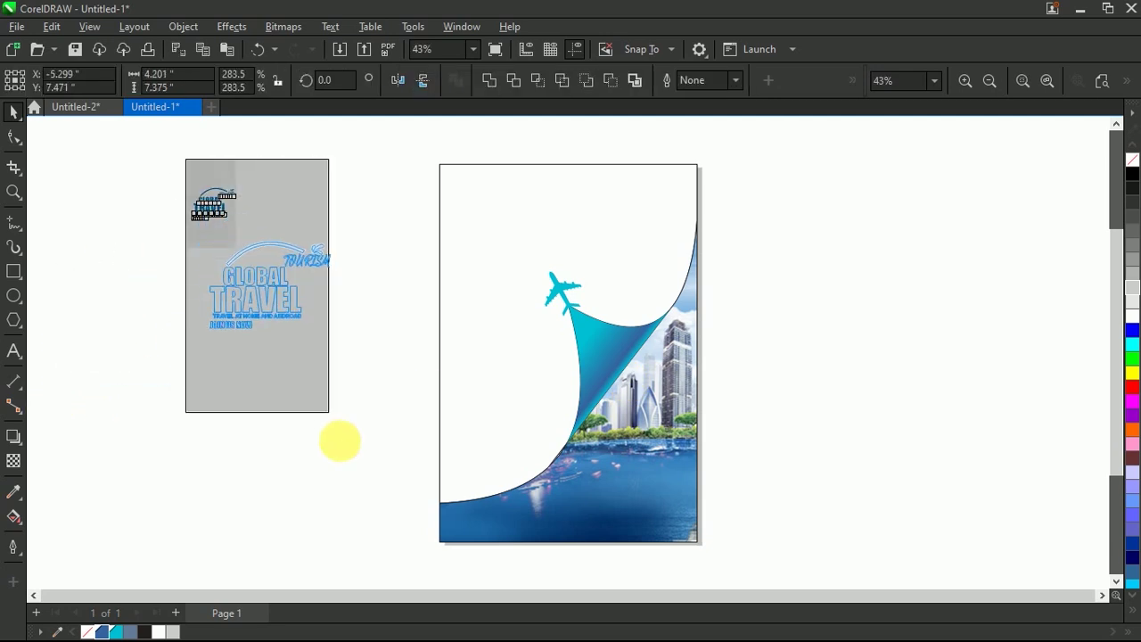
drag(260, 297, 298, 384)
click(107, 306)
PowerClip the paper texture into the white page shape and stretch it to 7.753 by 10.843 inches to cover the shape.
drag(247, 299, 471, 196)
click(515, 258)
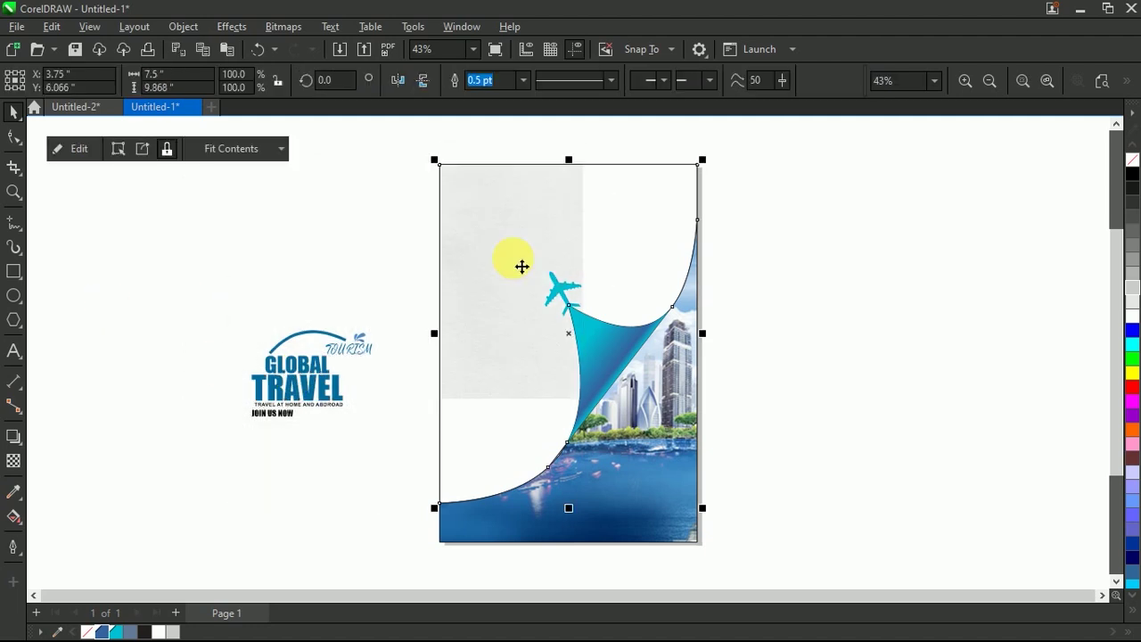
click(64, 148)
click(504, 241)
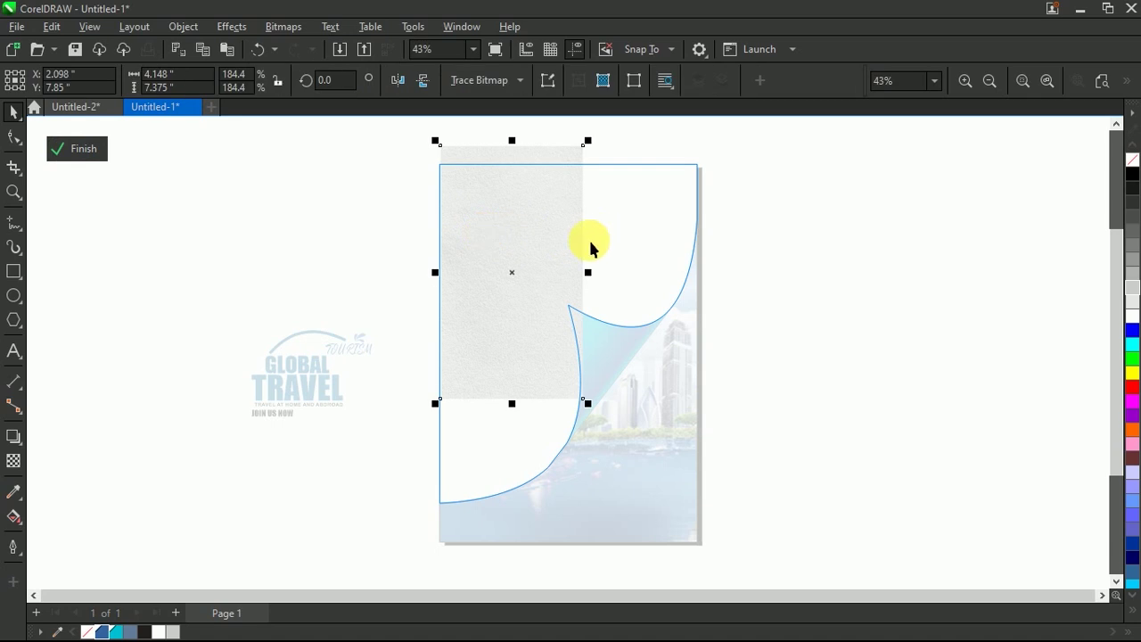
drag(585, 272, 713, 278)
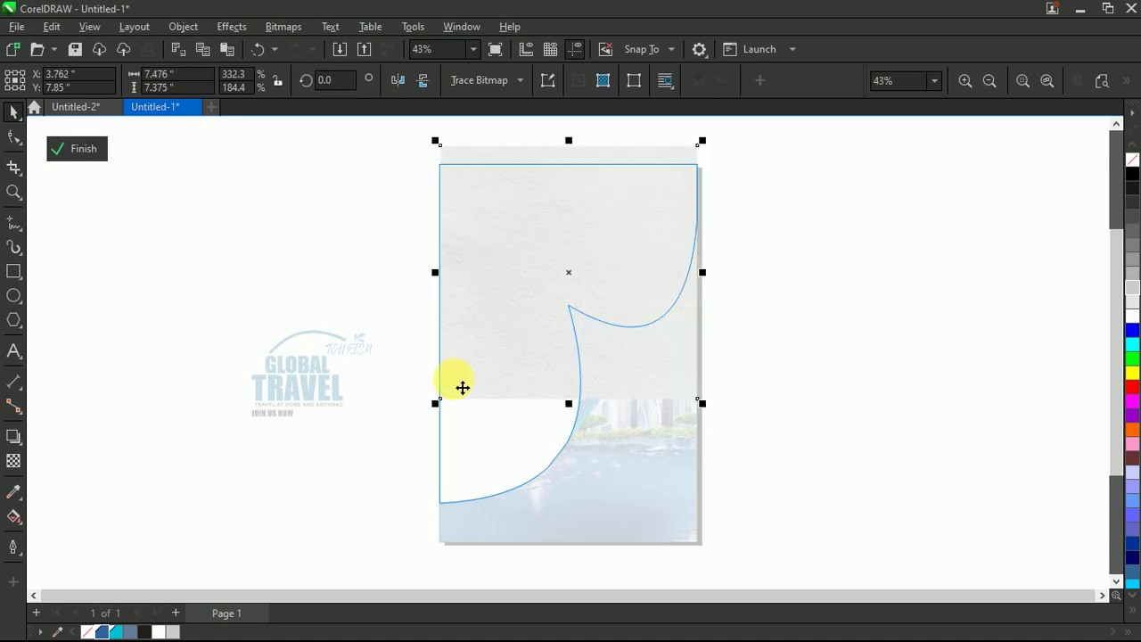
drag(436, 272, 426, 278)
drag(565, 402, 552, 524)
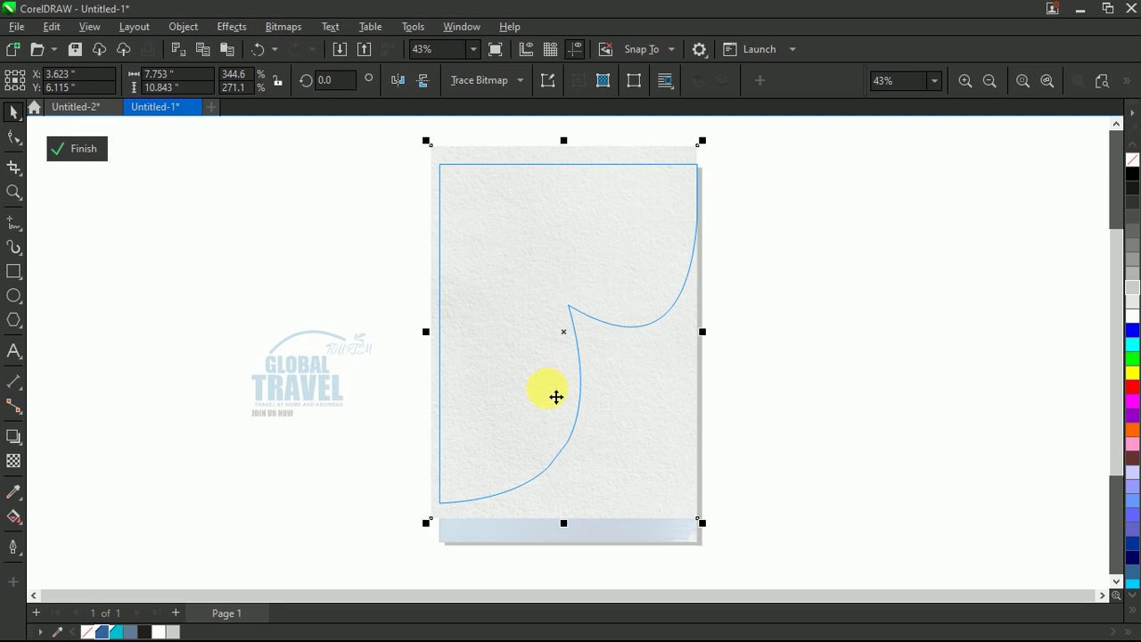
Give the paper texture a uniform transparency of 51 and finish editing the PowerClip.
click(14, 460)
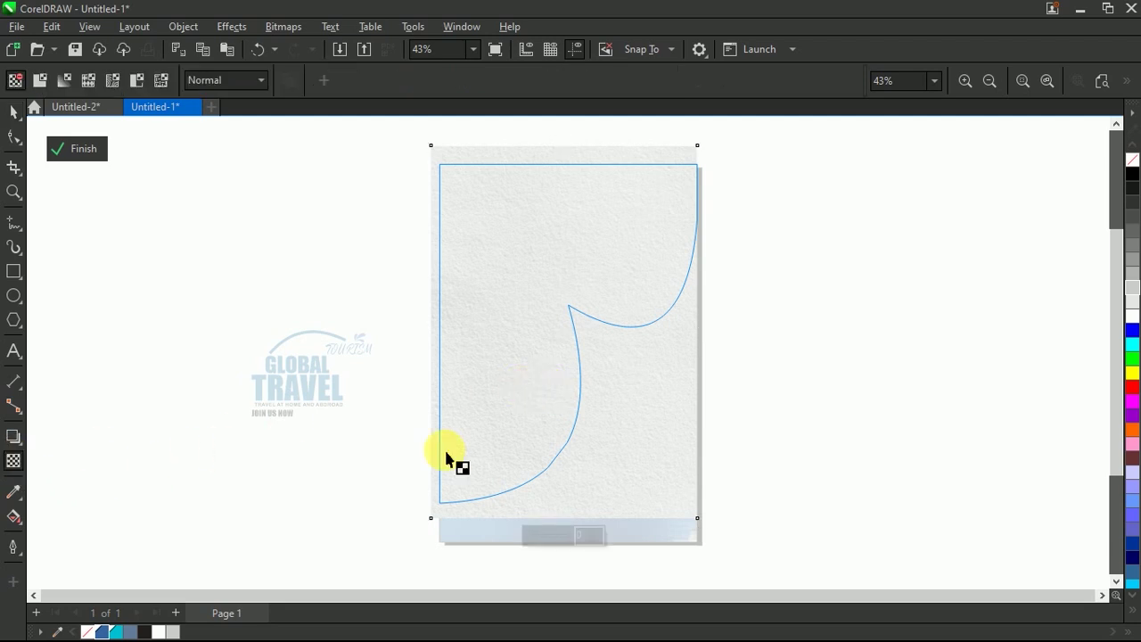
click(536, 540)
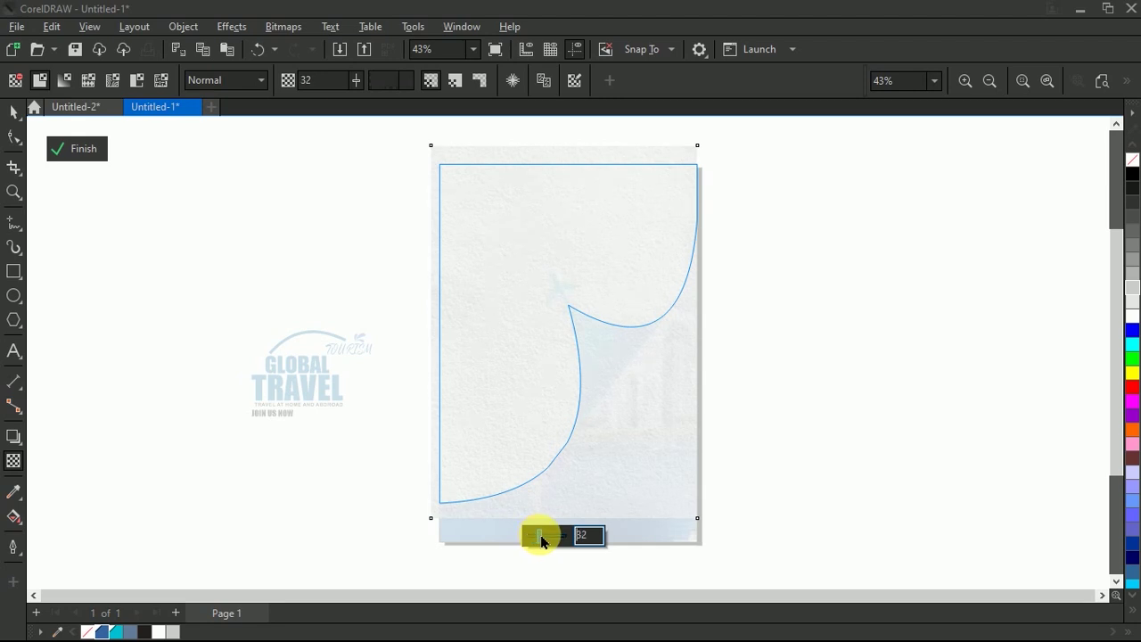
drag(541, 541, 543, 541)
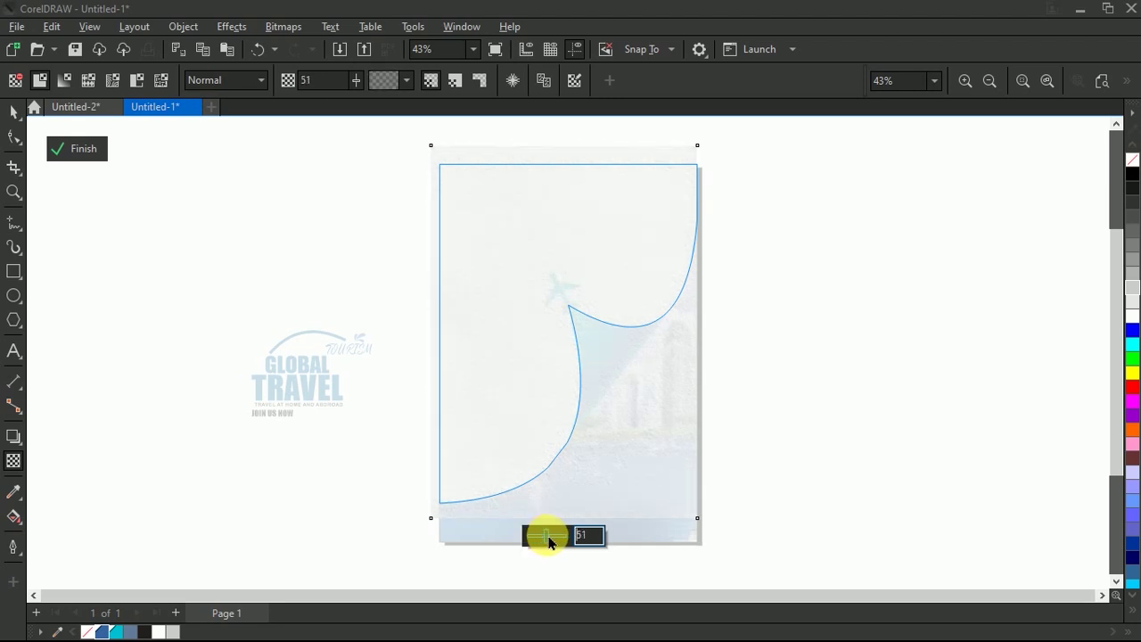
click(77, 148)
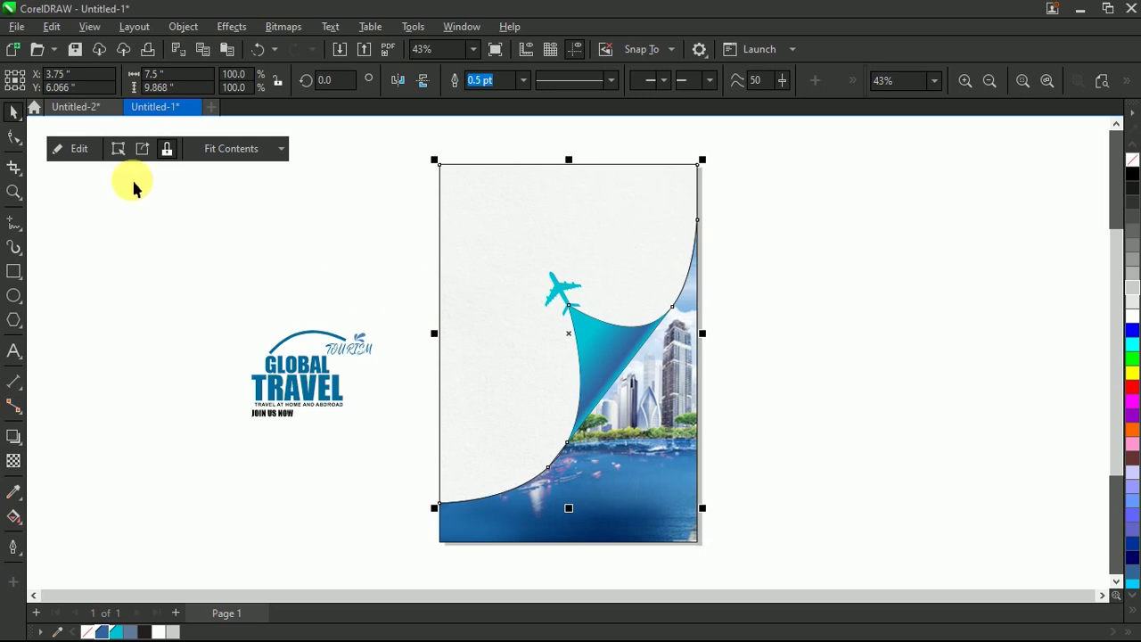
Remove the outline from all the shapes on the page.
click(221, 186)
drag(393, 142, 764, 444)
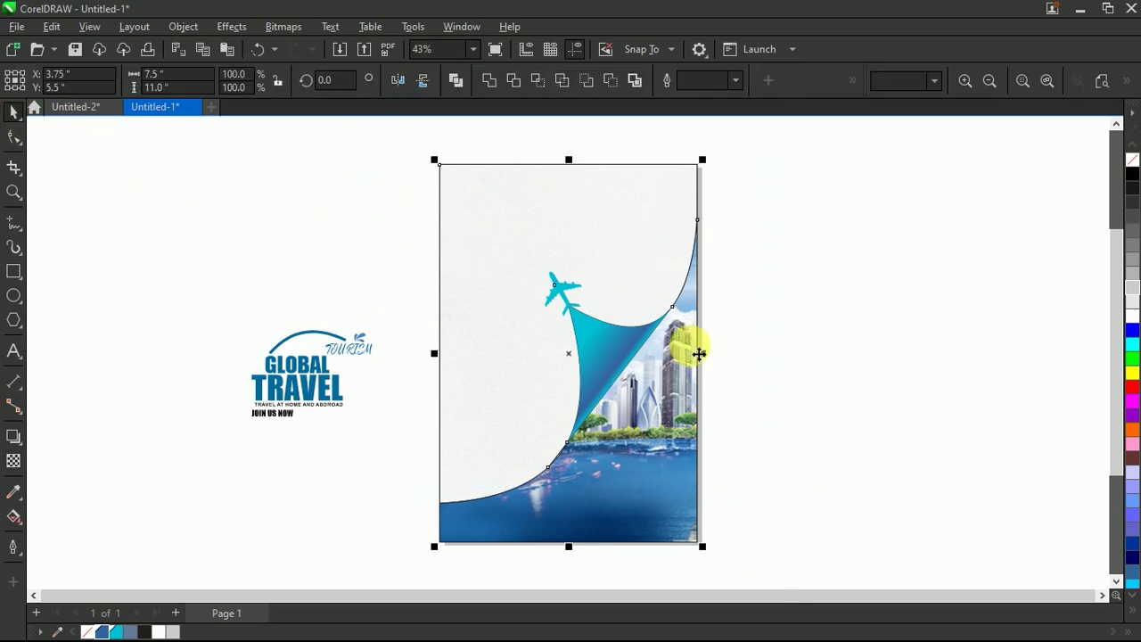
right_click(1134, 158)
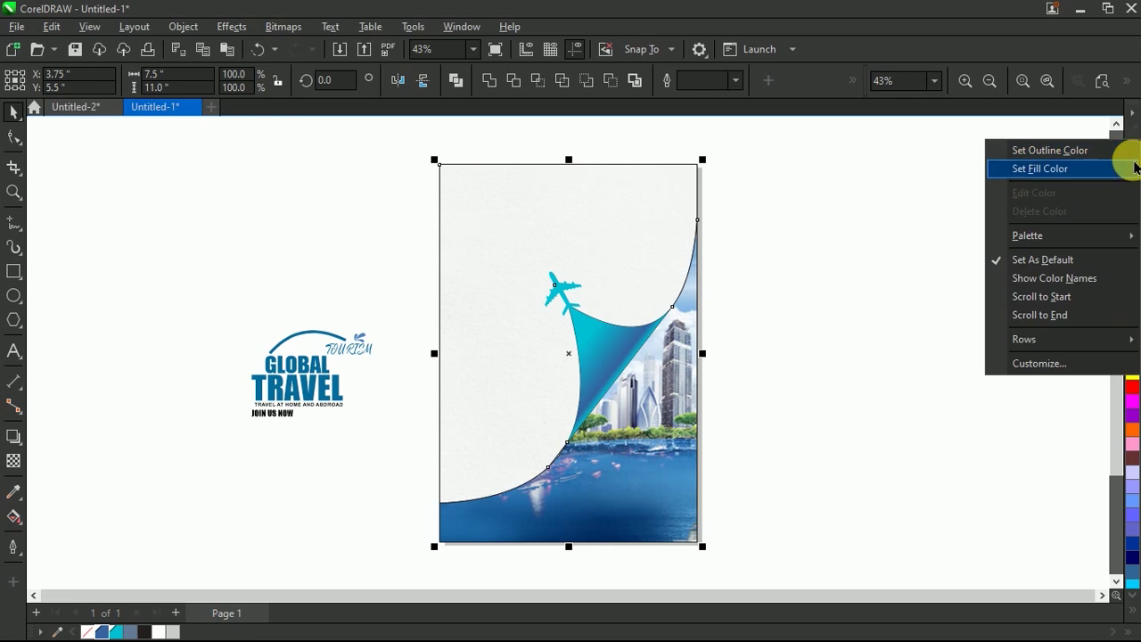
click(1020, 148)
click(960, 185)
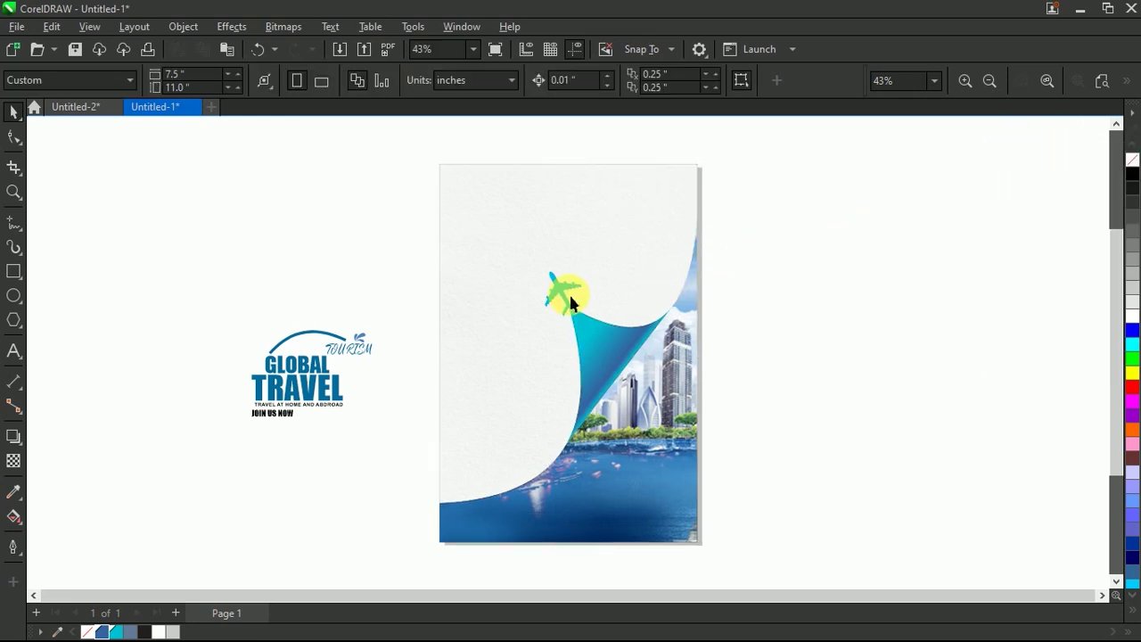
Move all parts of the Global Travel logo together onto the white upper area of the page, above the airplane.
drag(217, 288, 385, 472)
drag(298, 363, 548, 217)
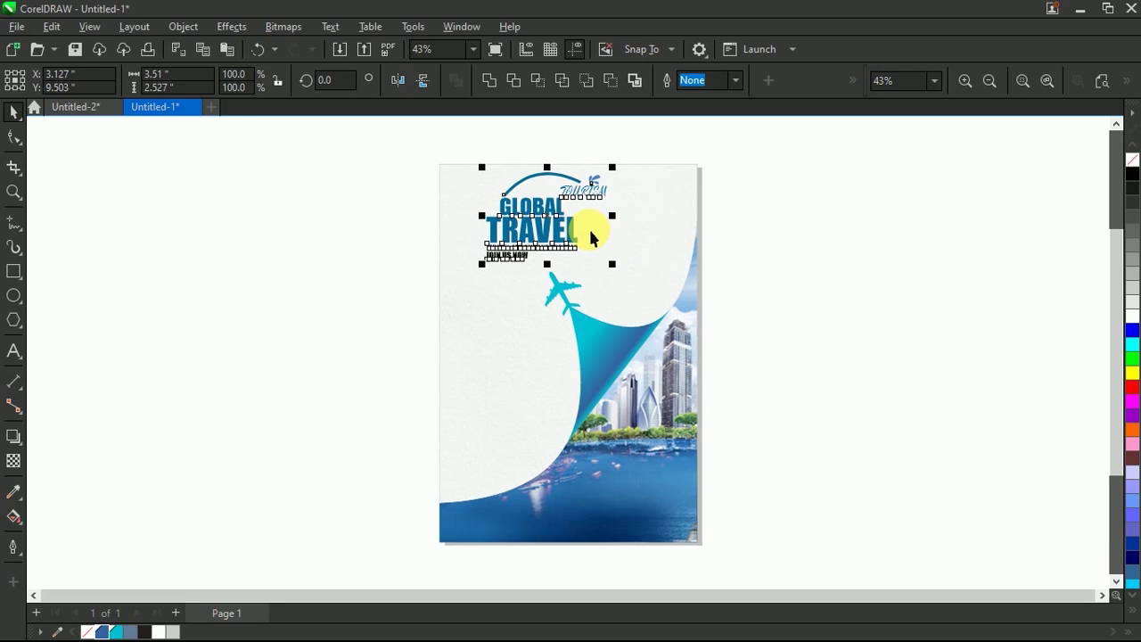
click(648, 225)
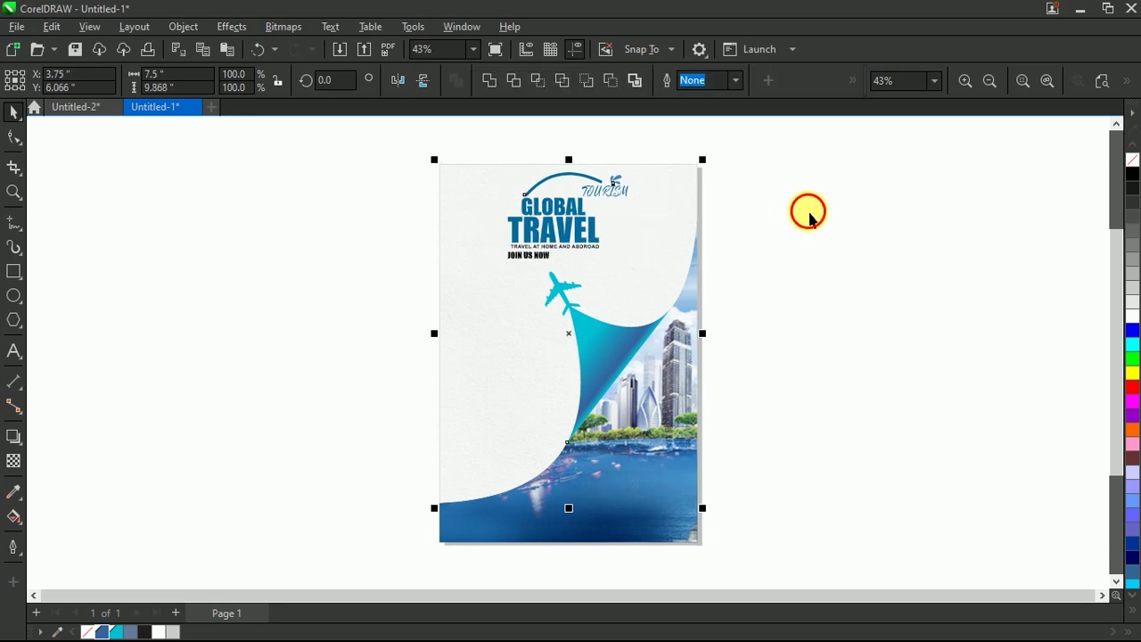
Enlarge the Global Travel logo proportionally and reposition it so its lowest text line meets the airplane's nose.
click(593, 241)
drag(645, 277, 594, 256)
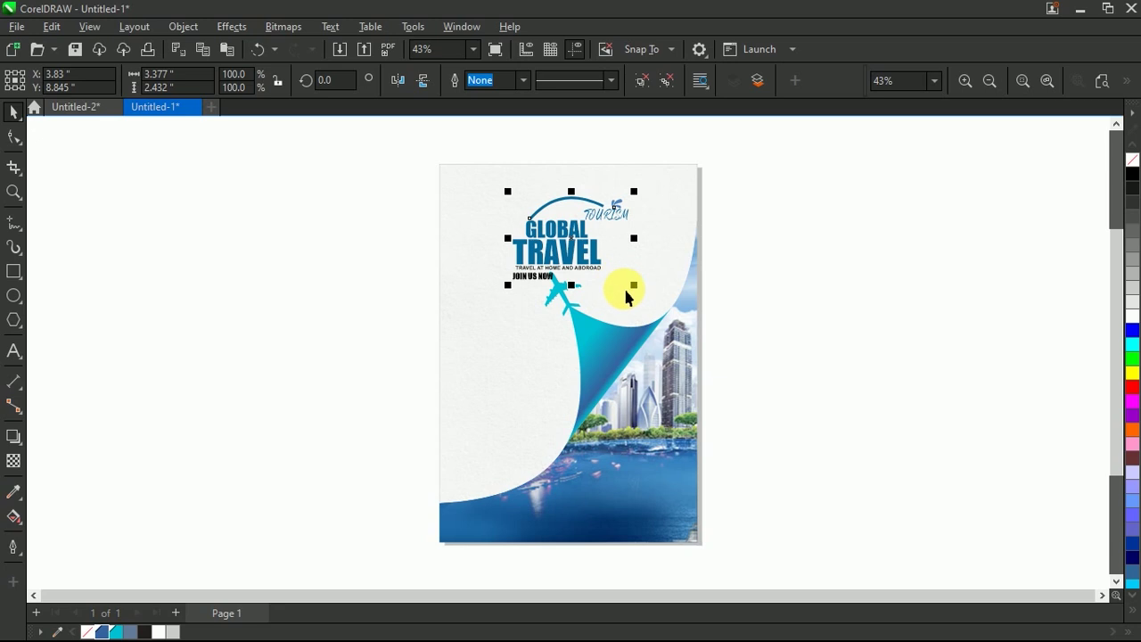
mouse_move(636, 287)
mouse_down()
mouse_move(662, 311)
mouse_move(651, 298)
mouse_up()
drag(600, 256, 600, 241)
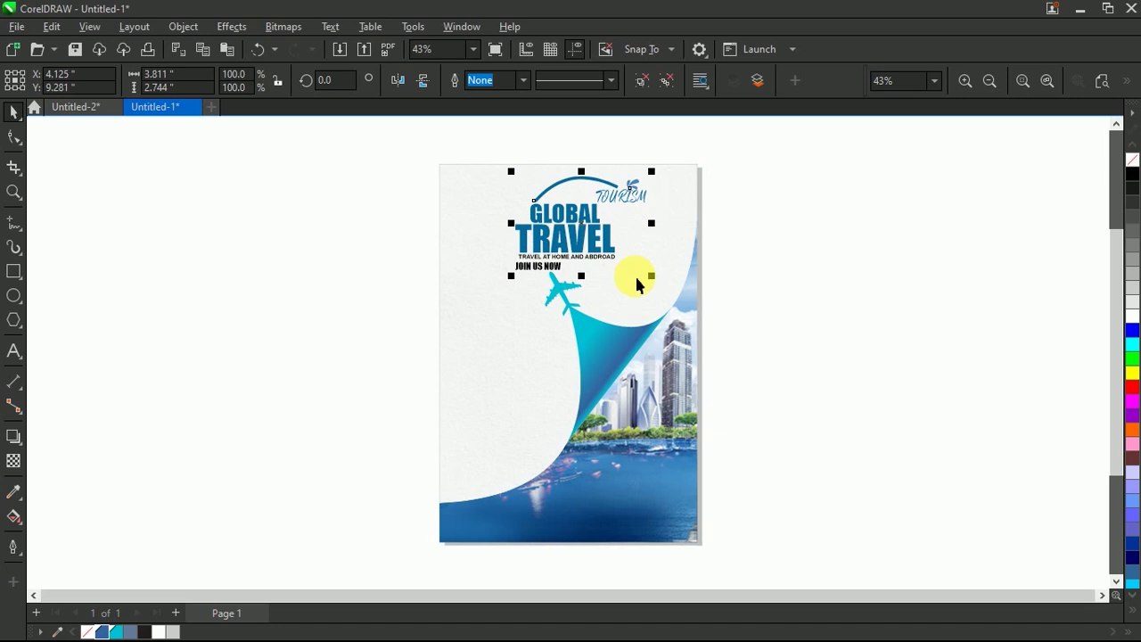
drag(663, 290, 671, 313)
click(777, 252)
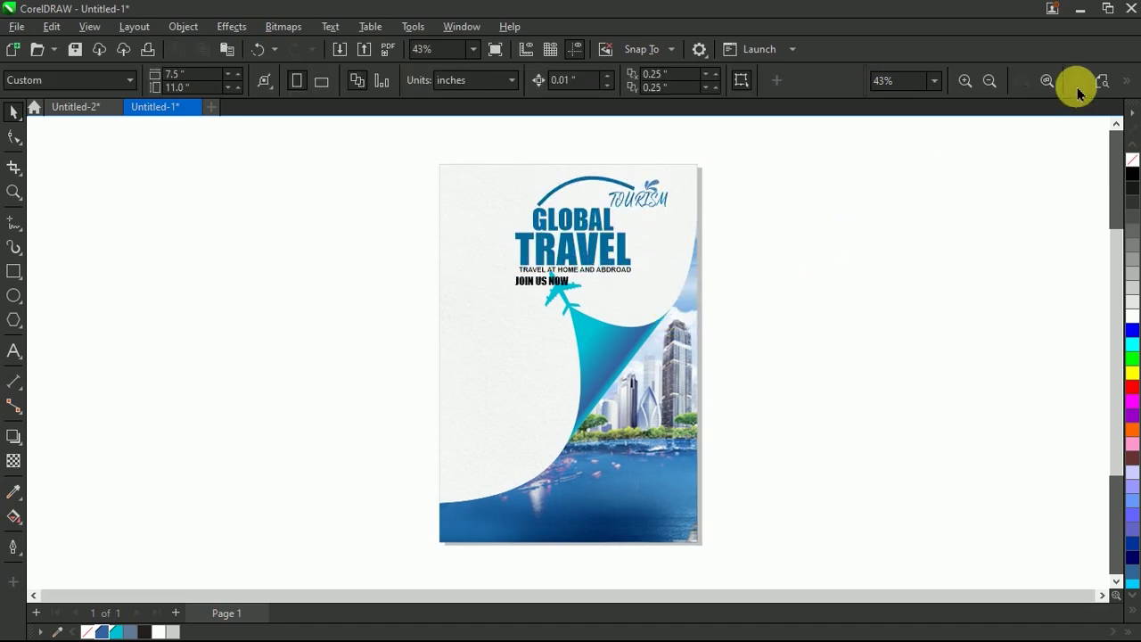
Show the Global Travel page in full-screen preview.
click(1047, 80)
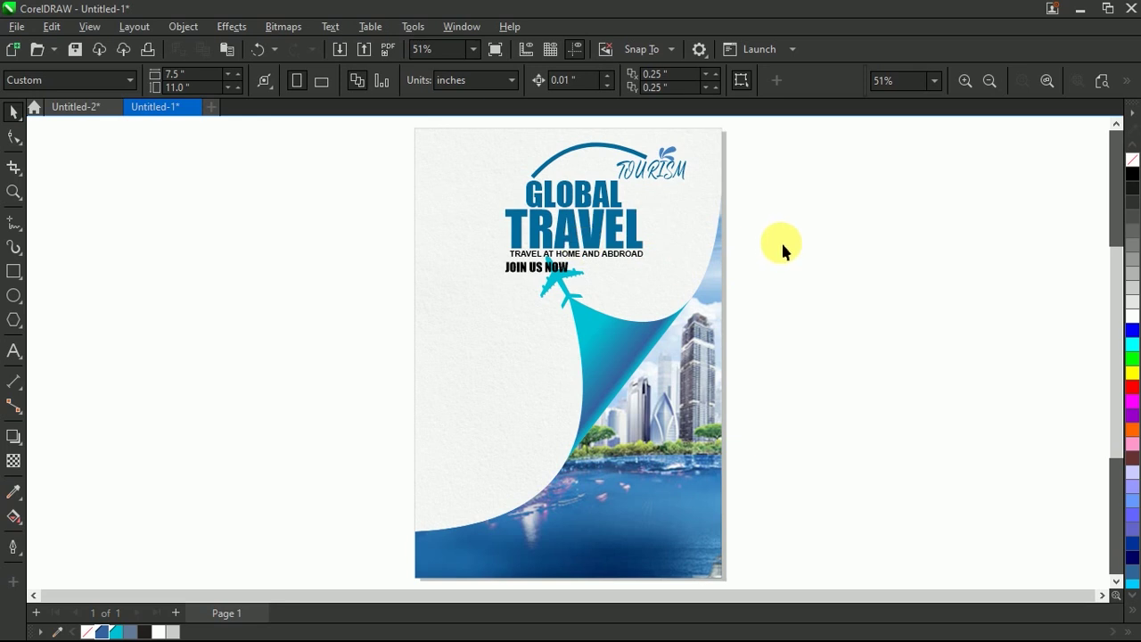
right_click(854, 198)
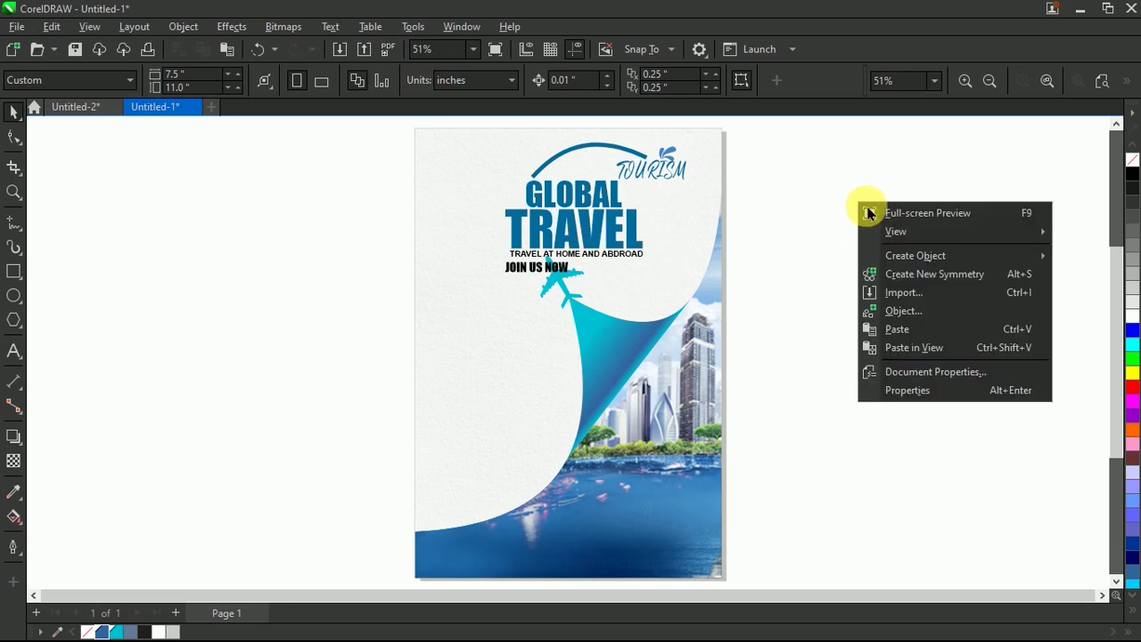
click(936, 217)
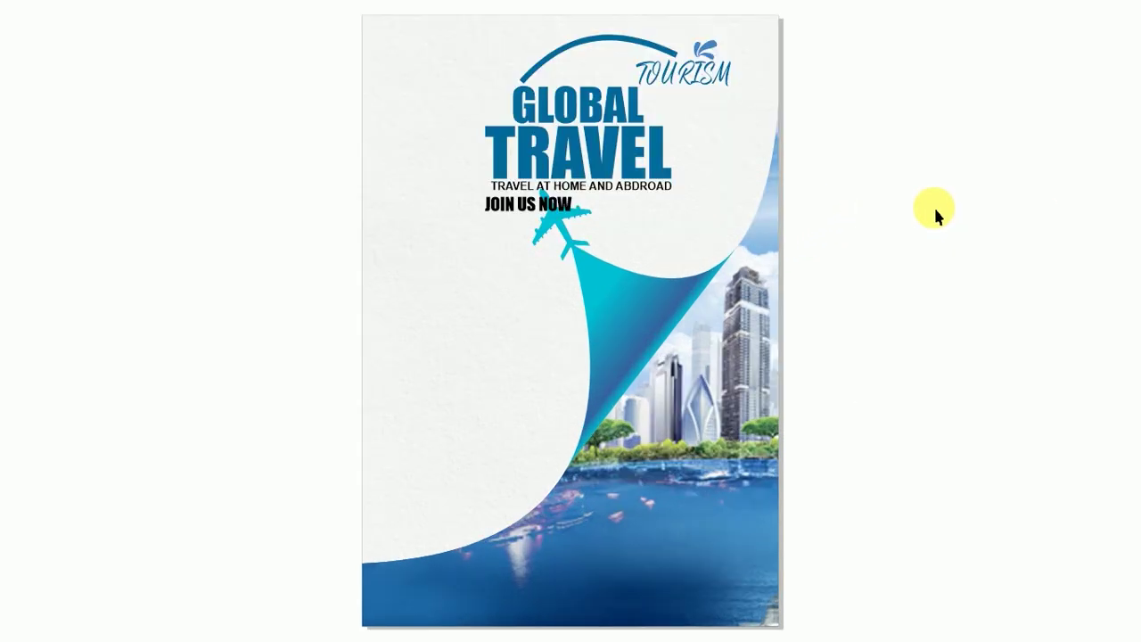